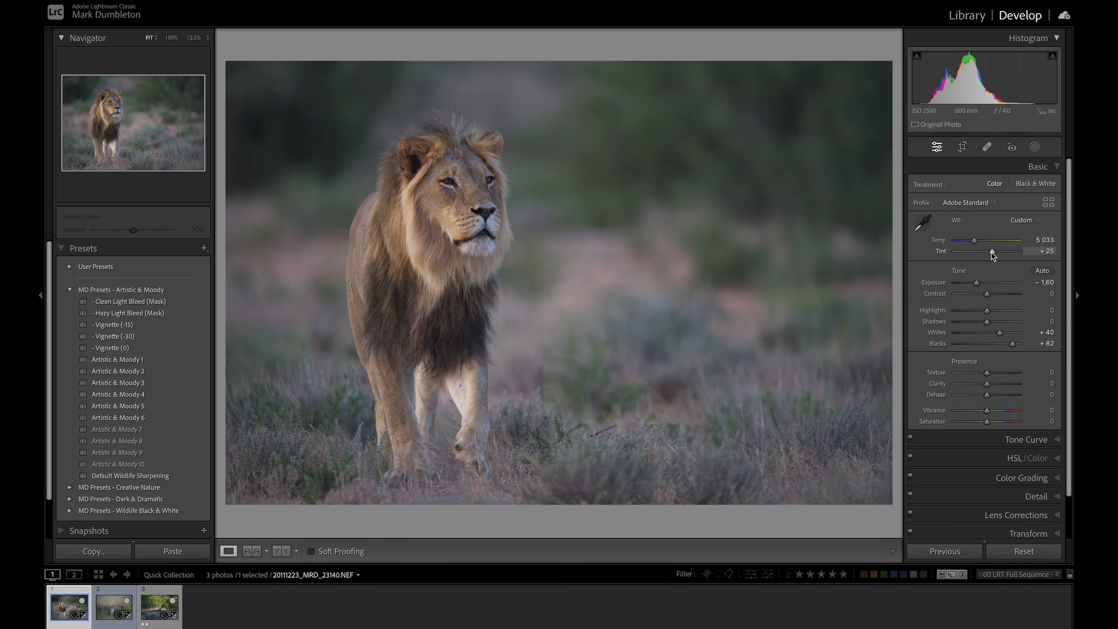
Compare the lion photo with its unedited version and set Clarity to +14 and Dehaze to −6.
key(backslash)
key(backslash)
drag(988, 385, 992, 388)
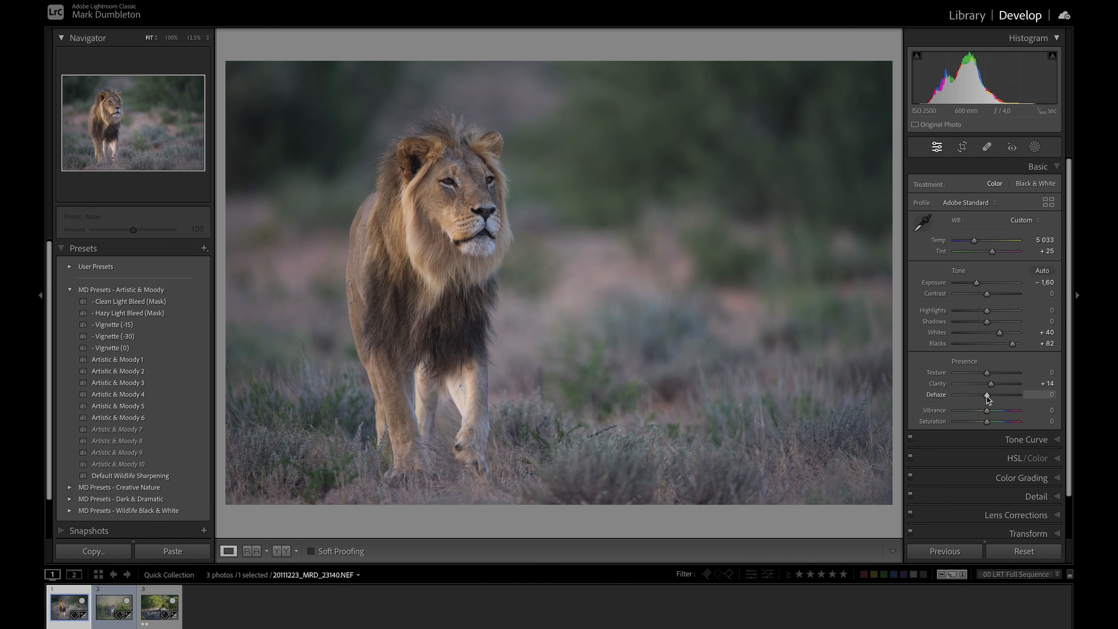
drag(987, 397, 985, 397)
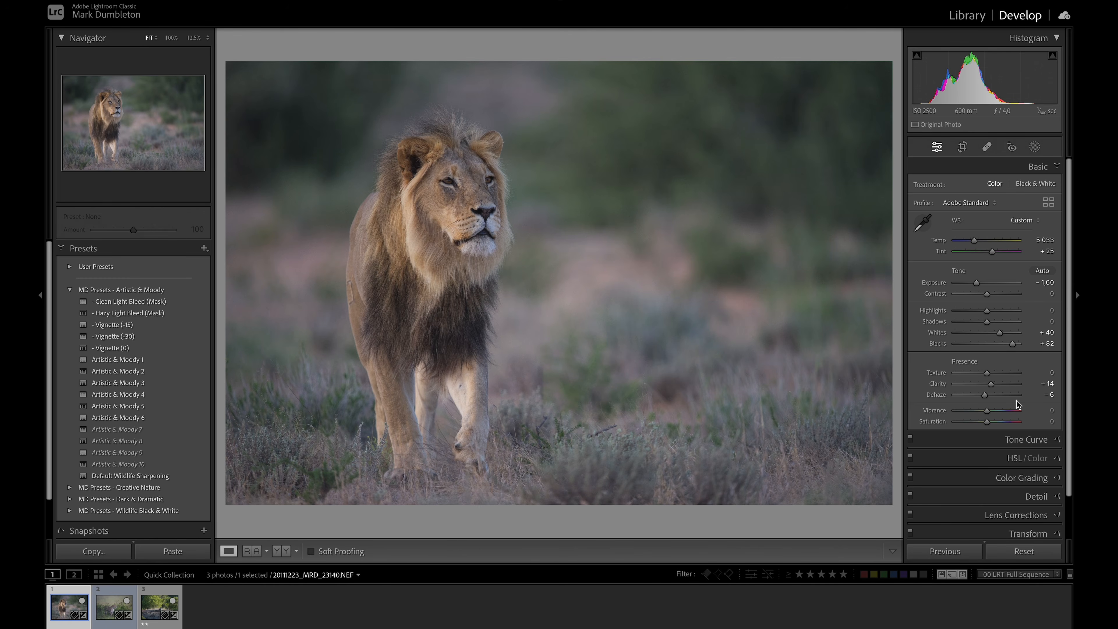
Shift the color hues to Yellow −44, Green −94 and Blue +11, and fine-tune the Orange hue.
click(1012, 459)
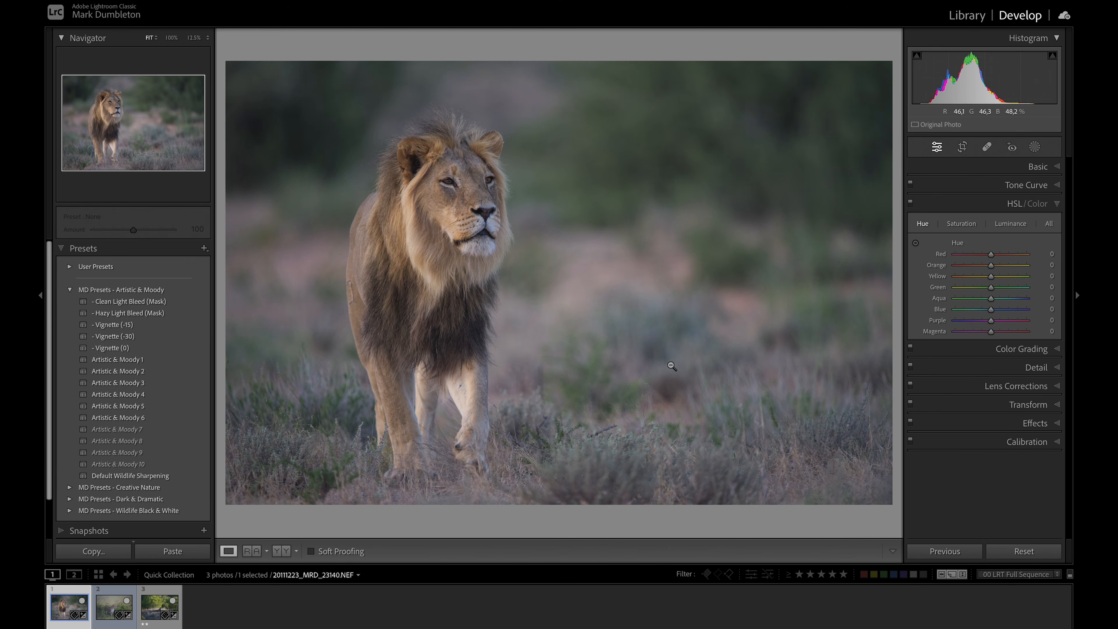
mouse_move(991, 287)
mouse_down()
mouse_move(960, 289)
mouse_move(981, 277)
mouse_move(966, 277)
mouse_move(984, 282)
mouse_move(964, 268)
mouse_move(984, 269)
mouse_up()
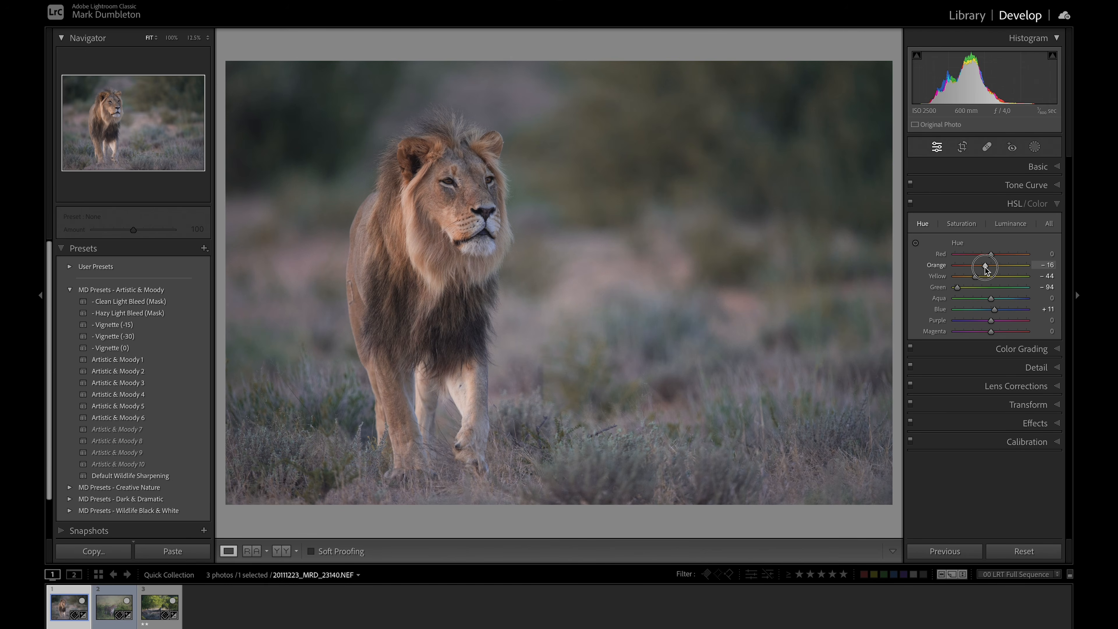
drag(988, 269, 992, 270)
Reduce color saturation to Yellow −18, Green −64, Aqua −51, Blue −56, Purple −65 and Magenta −60, comparing with the color adjustments switched off.
click(964, 224)
drag(991, 290, 970, 332)
click(910, 203)
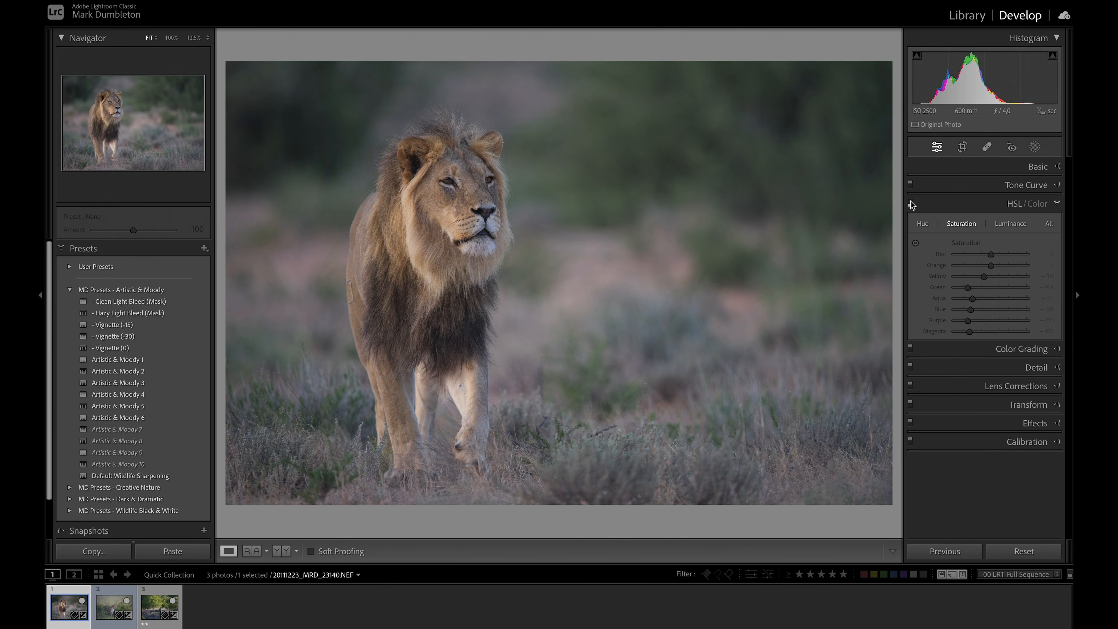
click(910, 203)
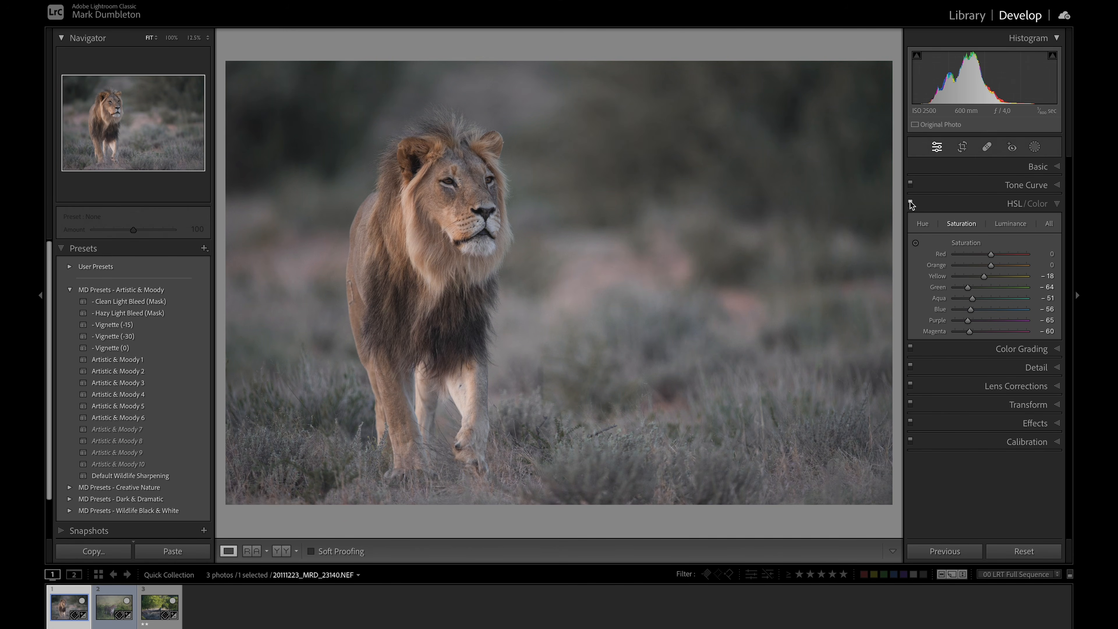
click(910, 202)
click(910, 202)
Set the photo's Exposure to −1.90, Contrast to +17, Shadows to +29 and Whites to +48.
click(1036, 167)
drag(977, 284, 1004, 334)
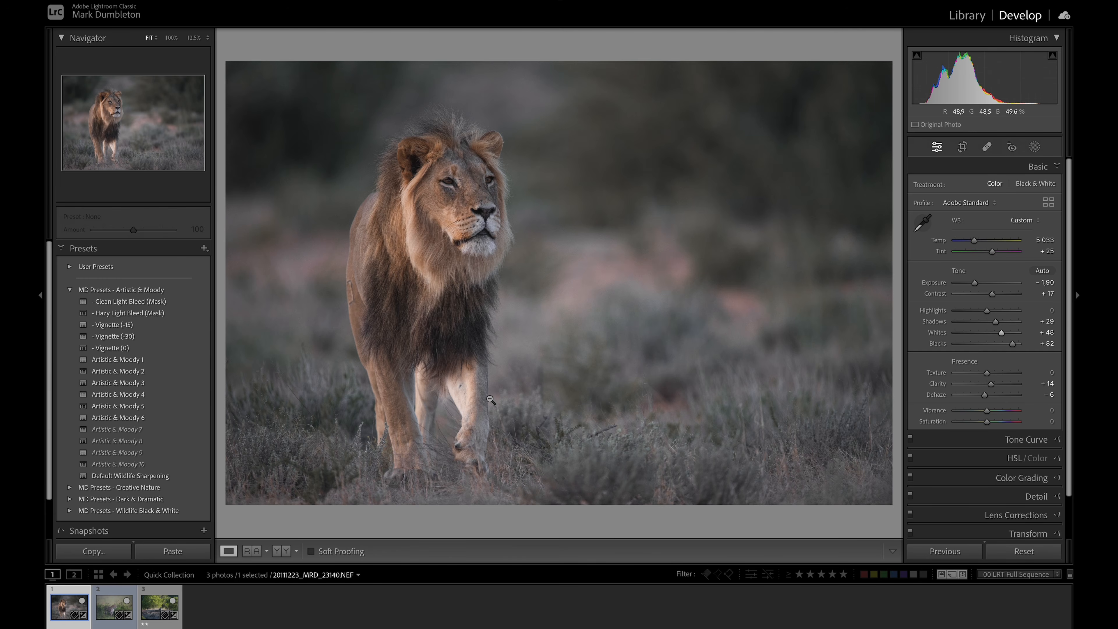
Add a radial gradient mask over the lion's front legs and darken it with an Exposure of −1.16.
click(1034, 147)
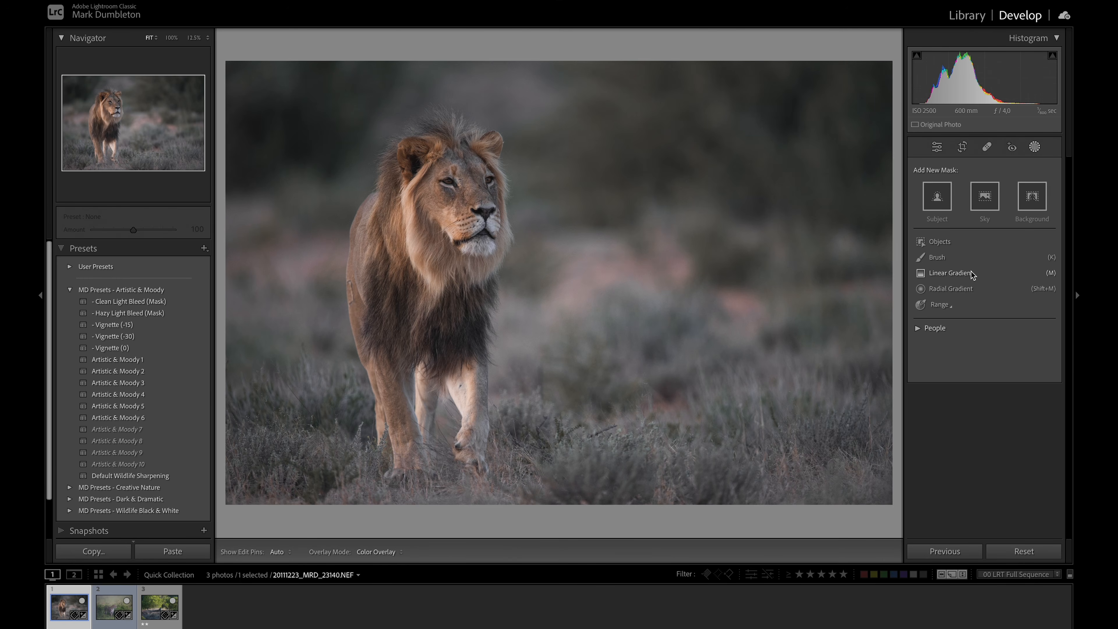
click(953, 289)
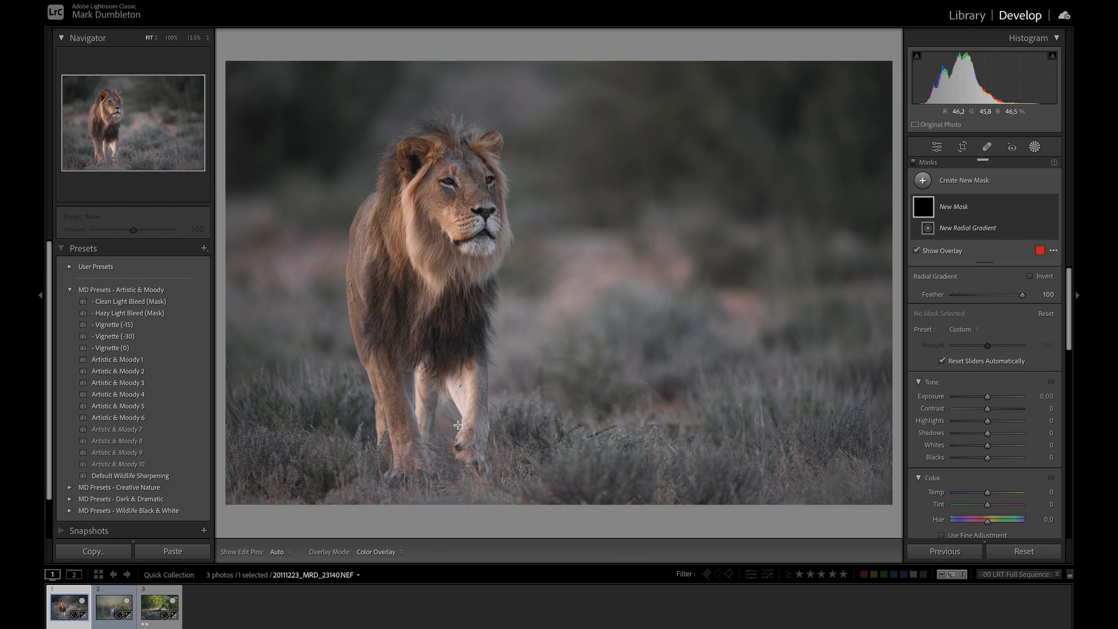
drag(443, 400, 486, 462)
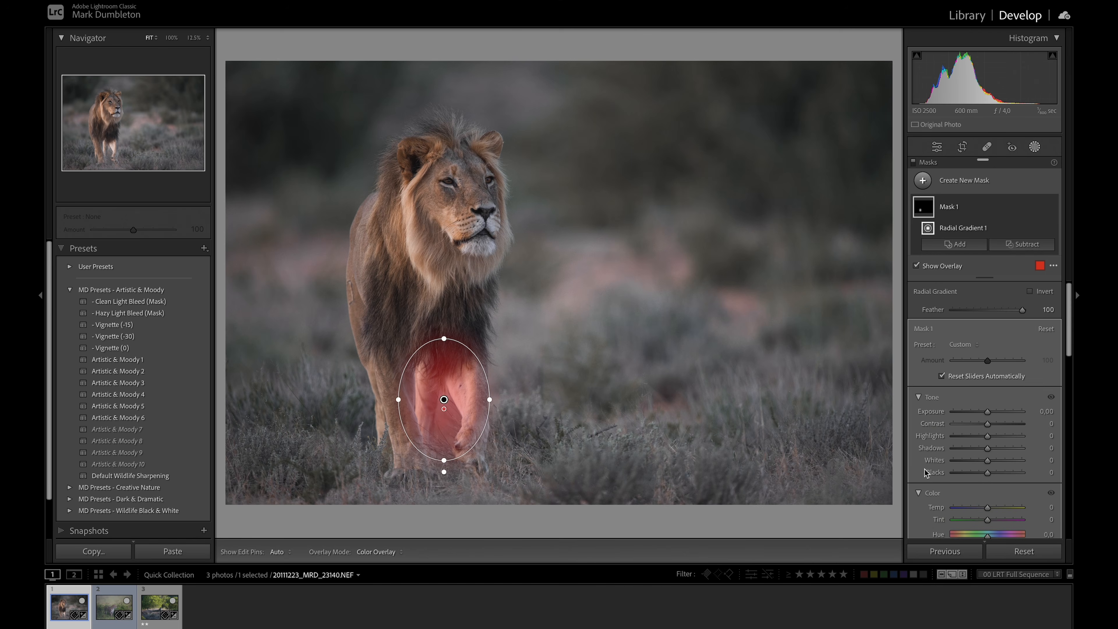
drag(987, 412, 982, 414)
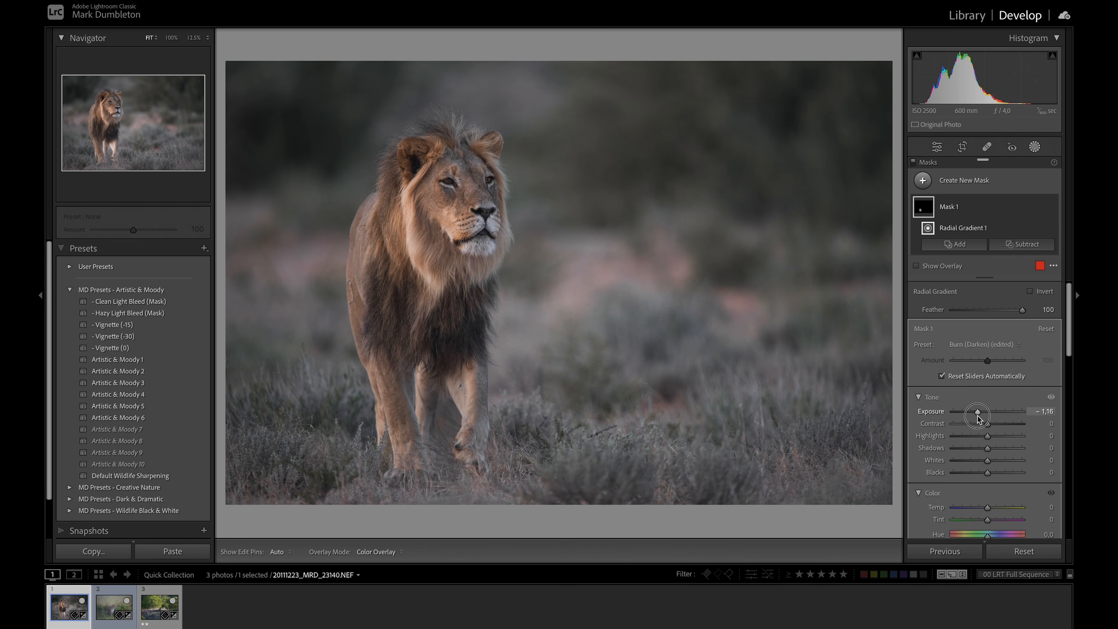
mouse_move(444, 399)
mouse_down()
mouse_move(397, 405)
mouse_move(444, 403)
mouse_up()
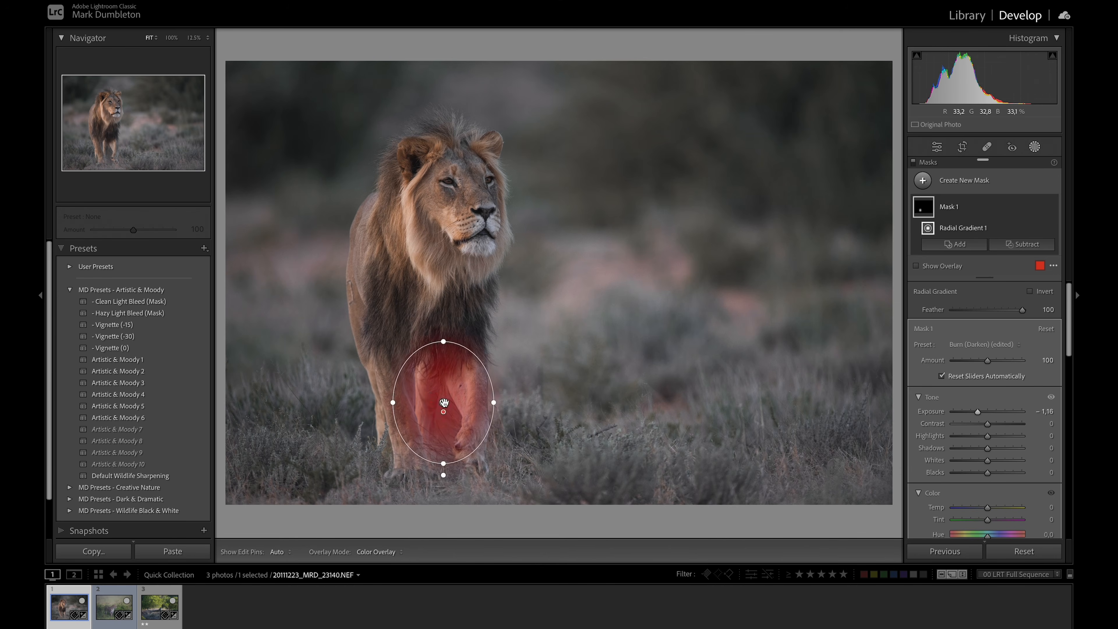
Add a second radial gradient mask over the lion's face and raise its exposure slightly.
click(923, 180)
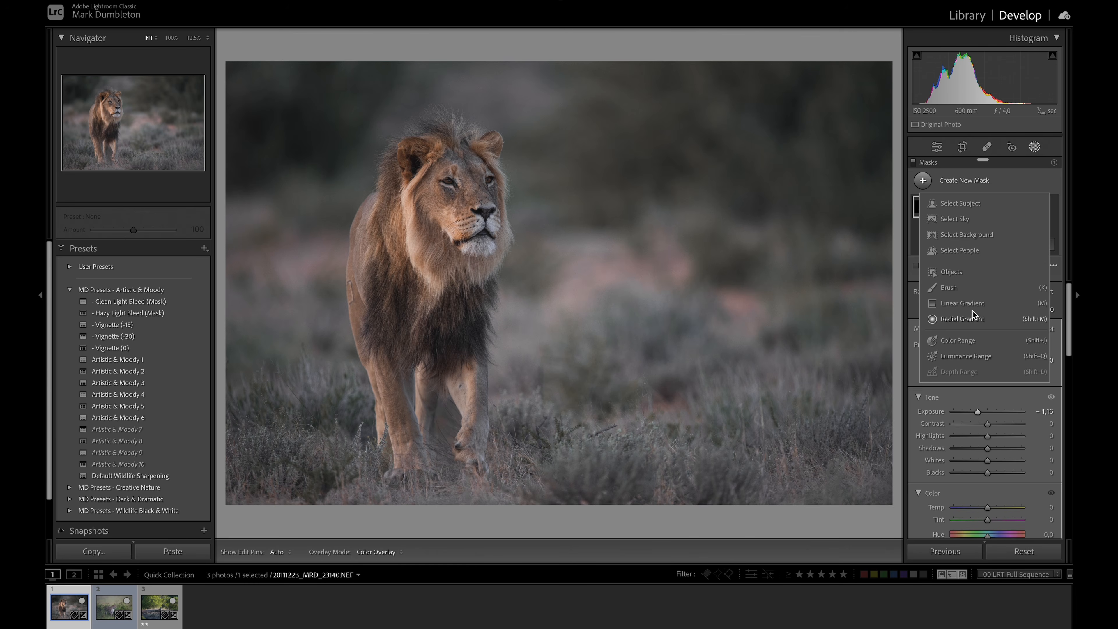
click(962, 319)
drag(465, 188, 513, 245)
drag(988, 438, 992, 442)
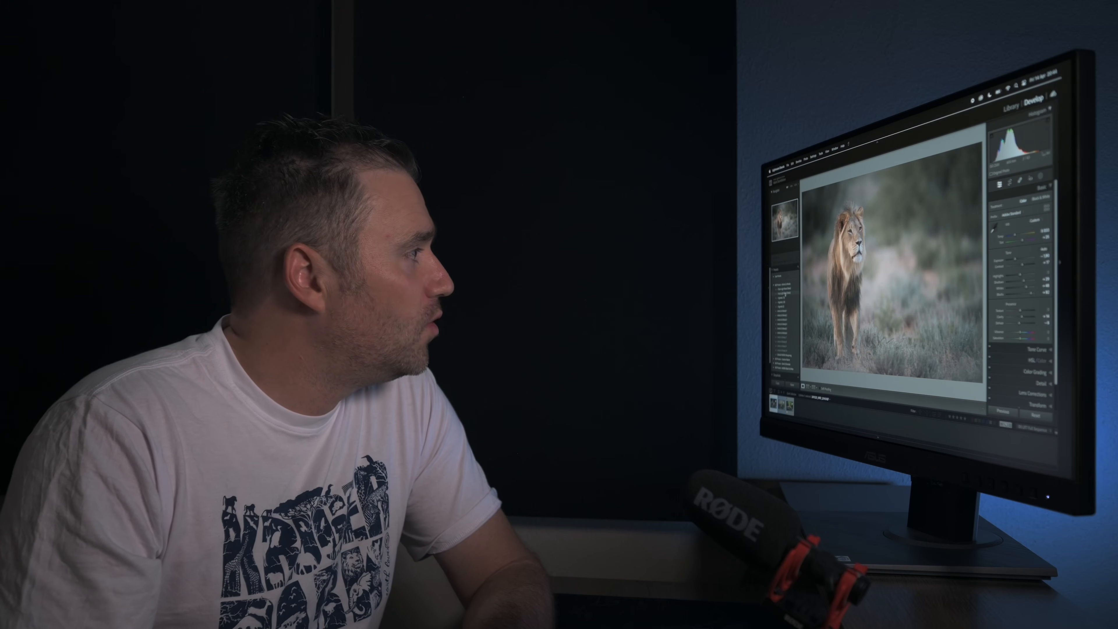
Apply the Hazy Light Bleed (Mask) preset, then shrink its radial gradient and move its center just outside the photo's upper-left edge.
click(785, 294)
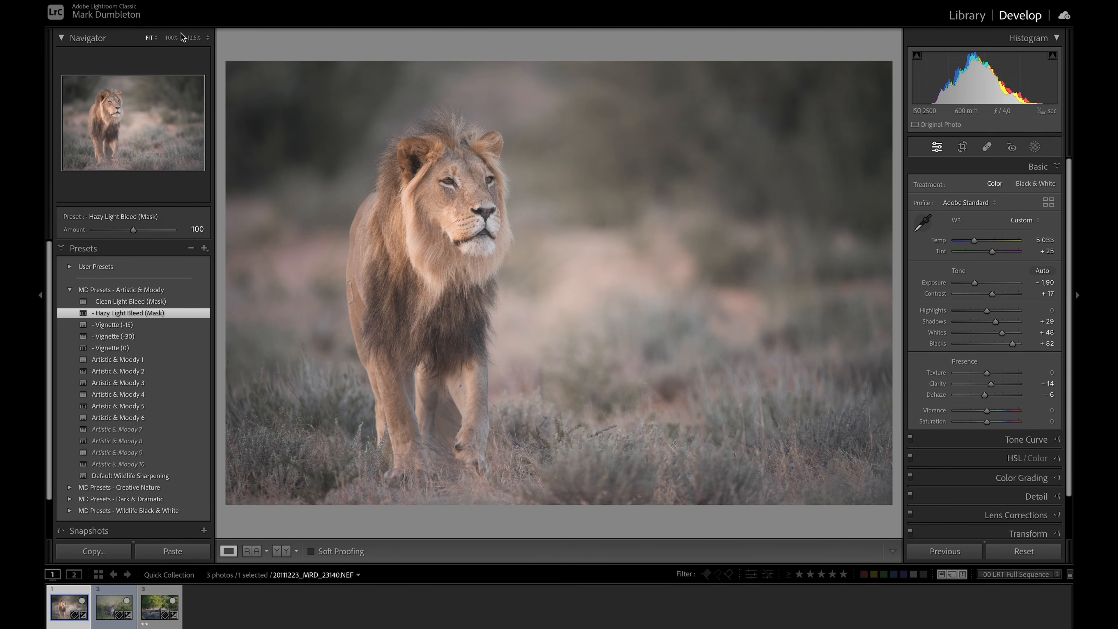
click(194, 37)
click(1035, 147)
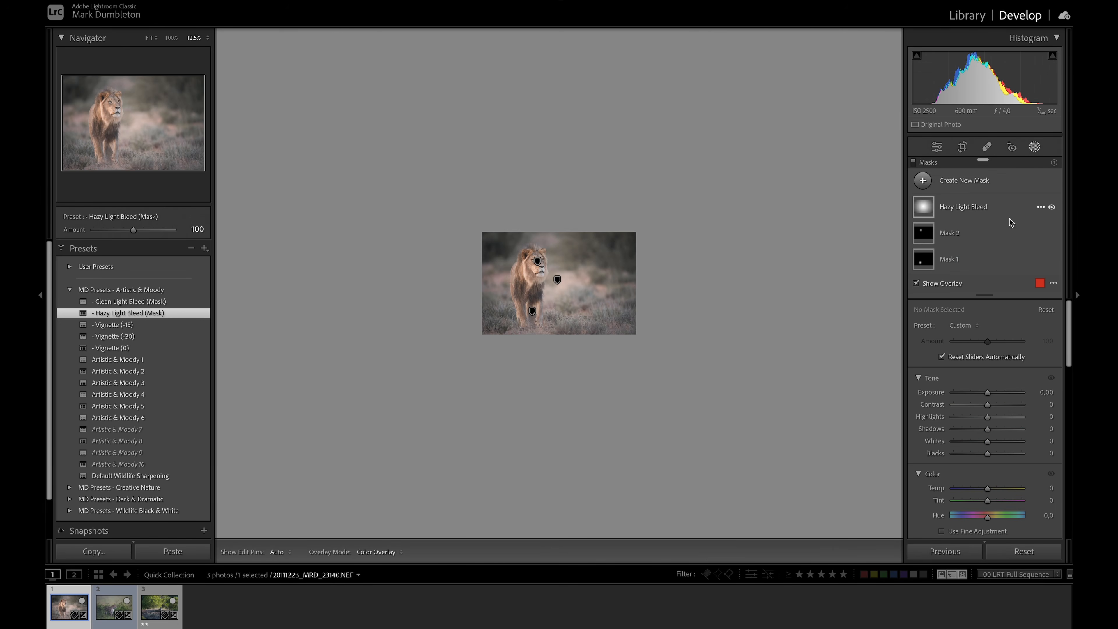
click(924, 209)
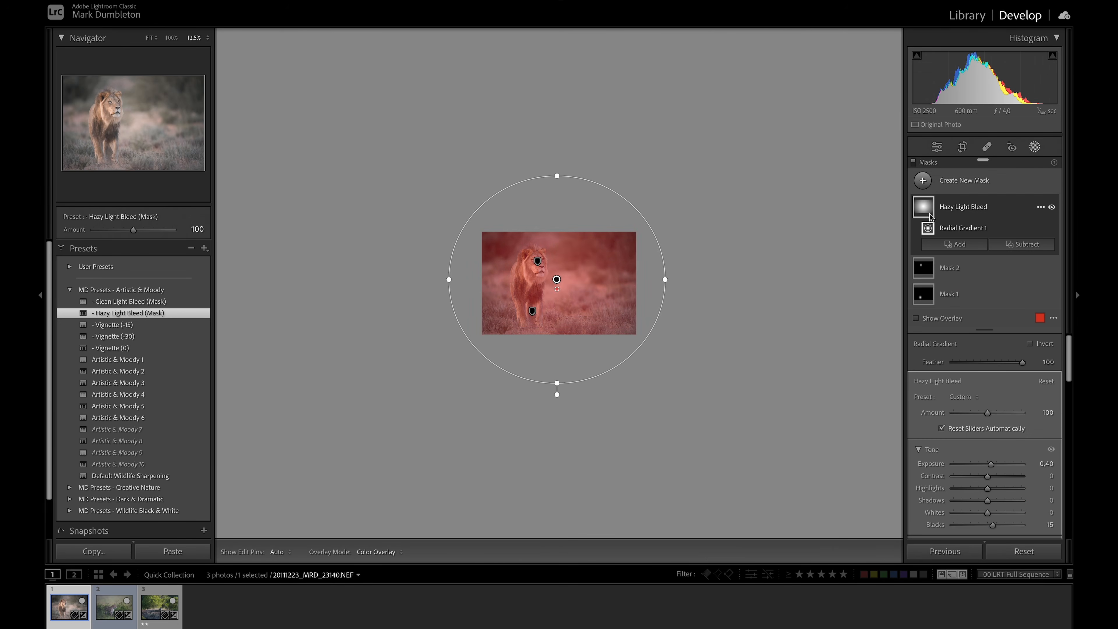
drag(554, 278, 482, 270)
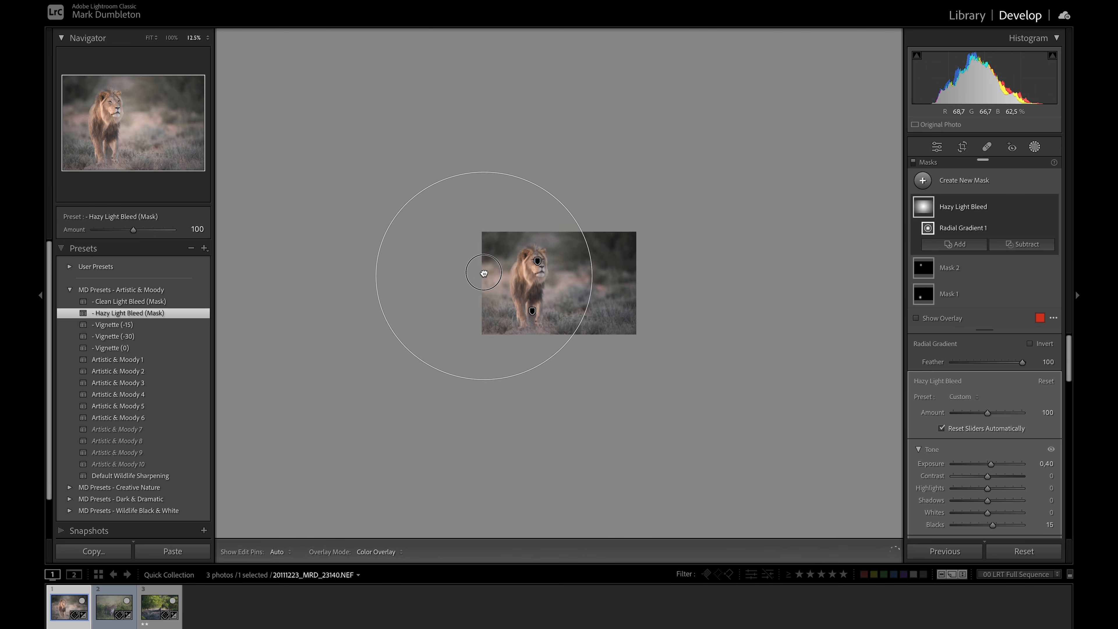
drag(597, 272, 569, 271)
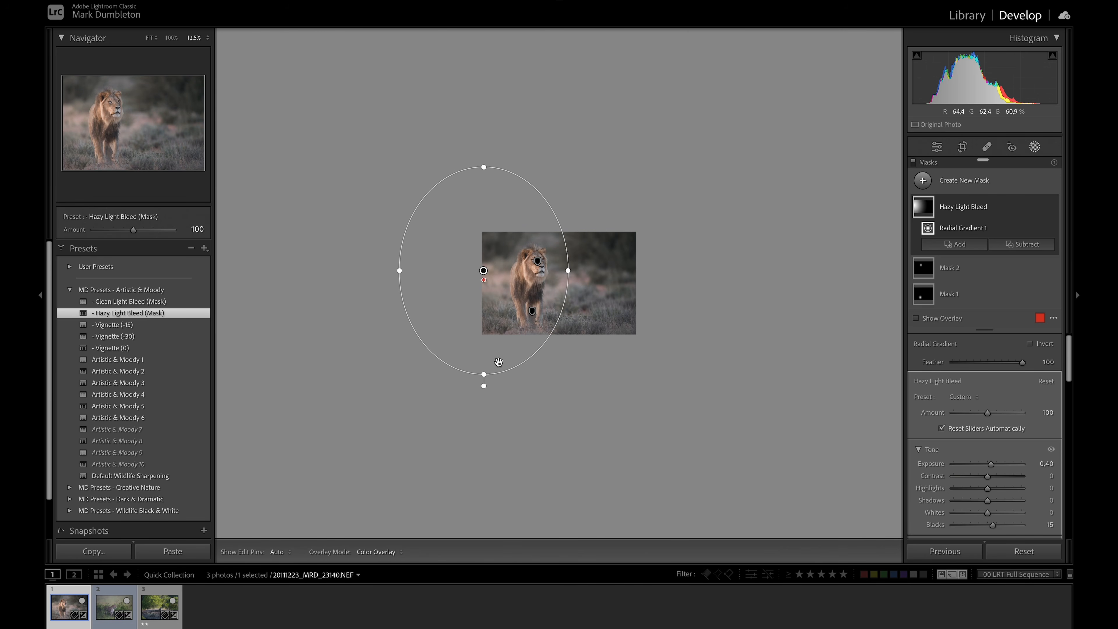
drag(479, 354, 478, 345)
drag(484, 303, 464, 284)
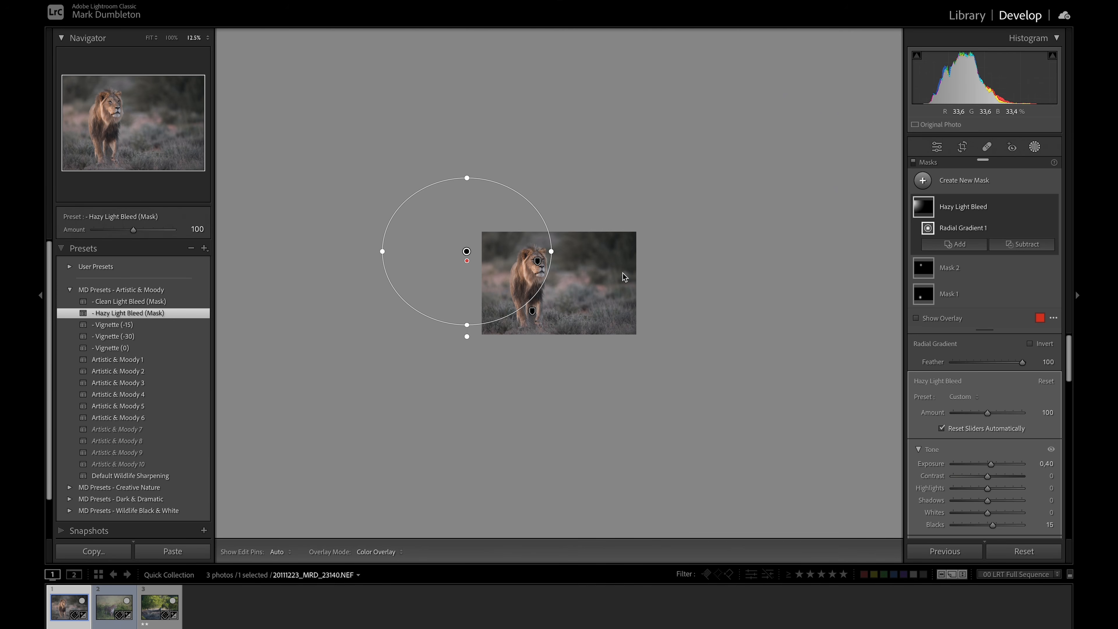
Raise the Hazy Light Bleed mask's amount and exposure, set its Temp to 12, lower its Dehaze slightly, and compare with the mask hidden.
key(z)
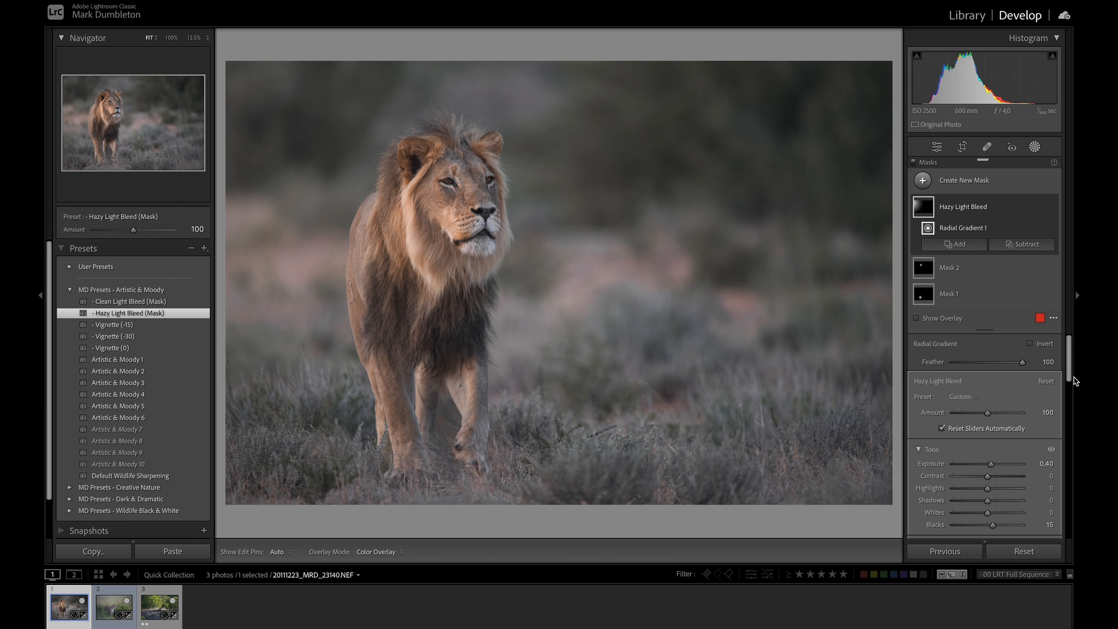
scroll(1068, 372, down, 2)
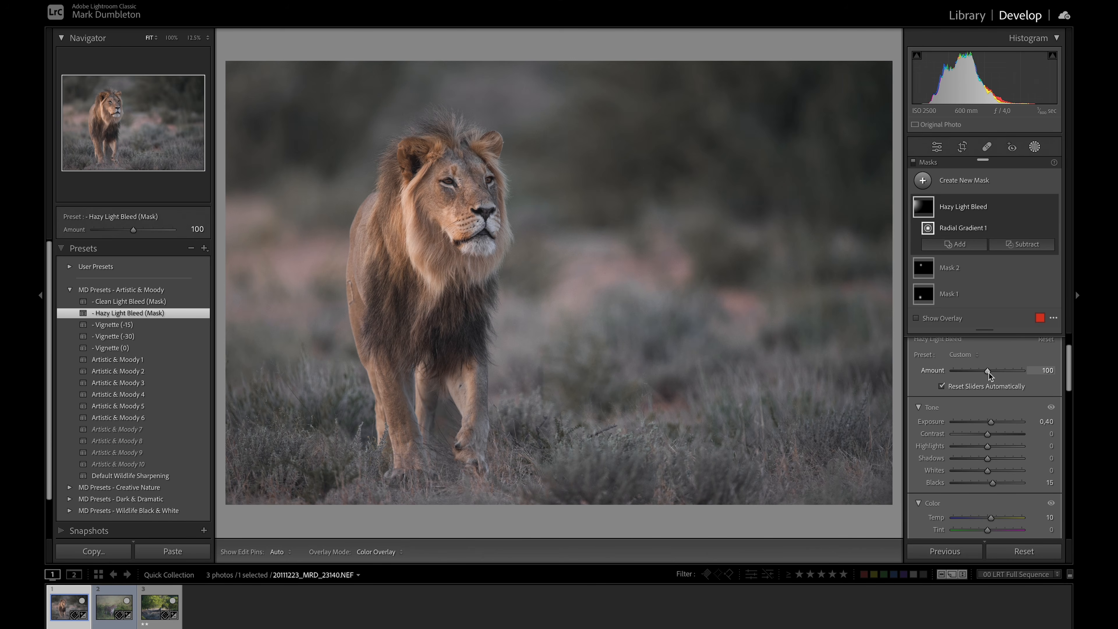
mouse_move(989, 373)
mouse_down()
mouse_move(1010, 372)
mouse_move(998, 372)
mouse_up()
drag(991, 421, 993, 422)
drag(1067, 377, 1068, 397)
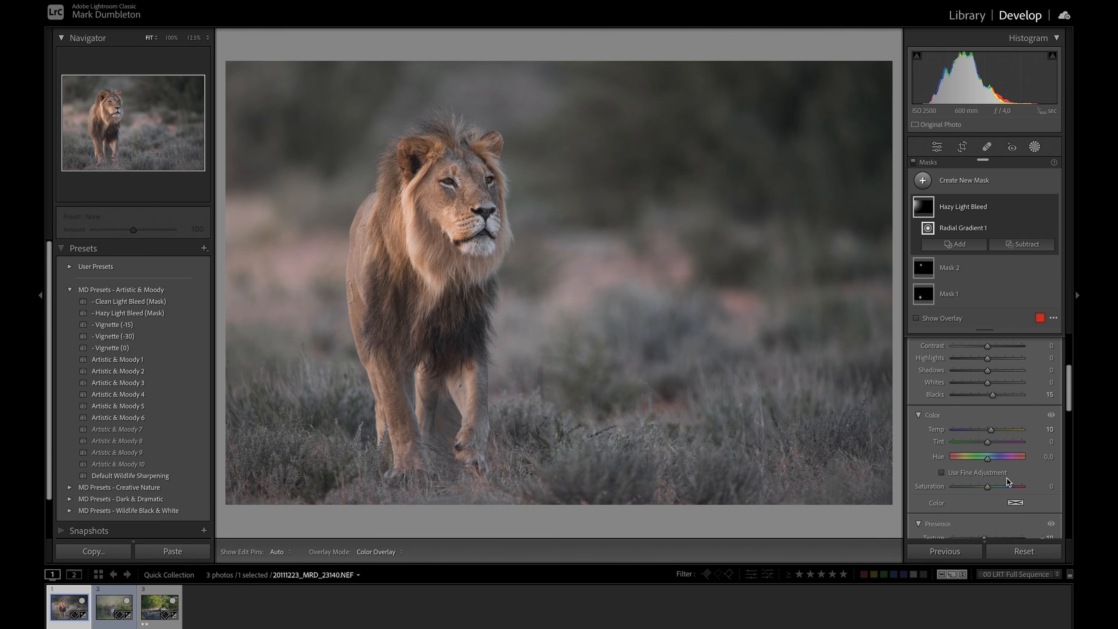
scroll(1064, 428, down, 3)
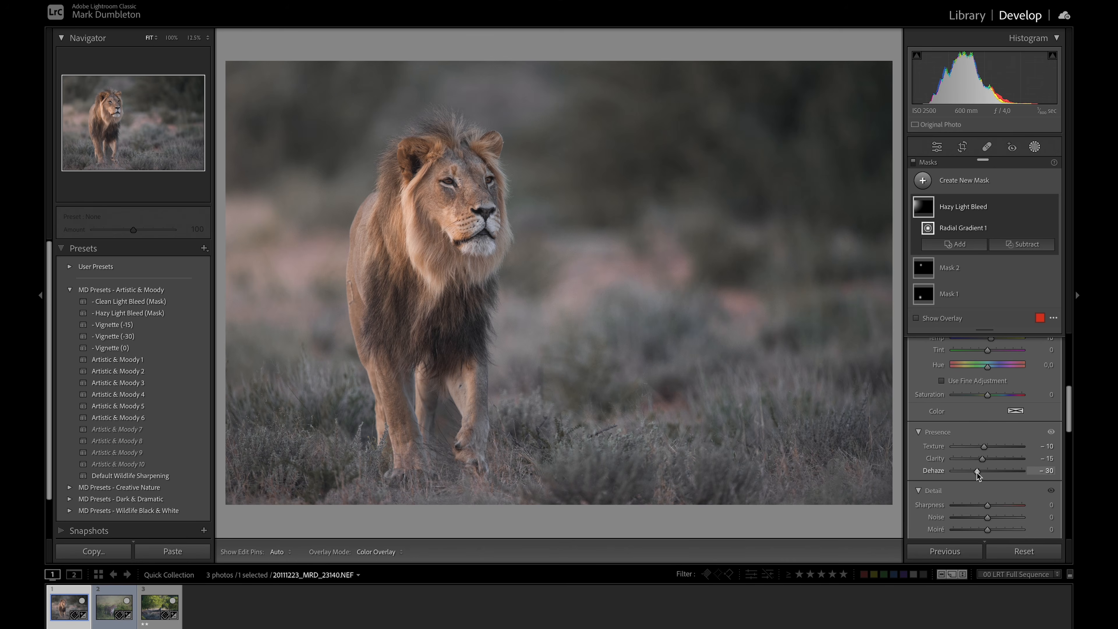
drag(977, 471, 975, 471)
scroll(1069, 412, up, 3)
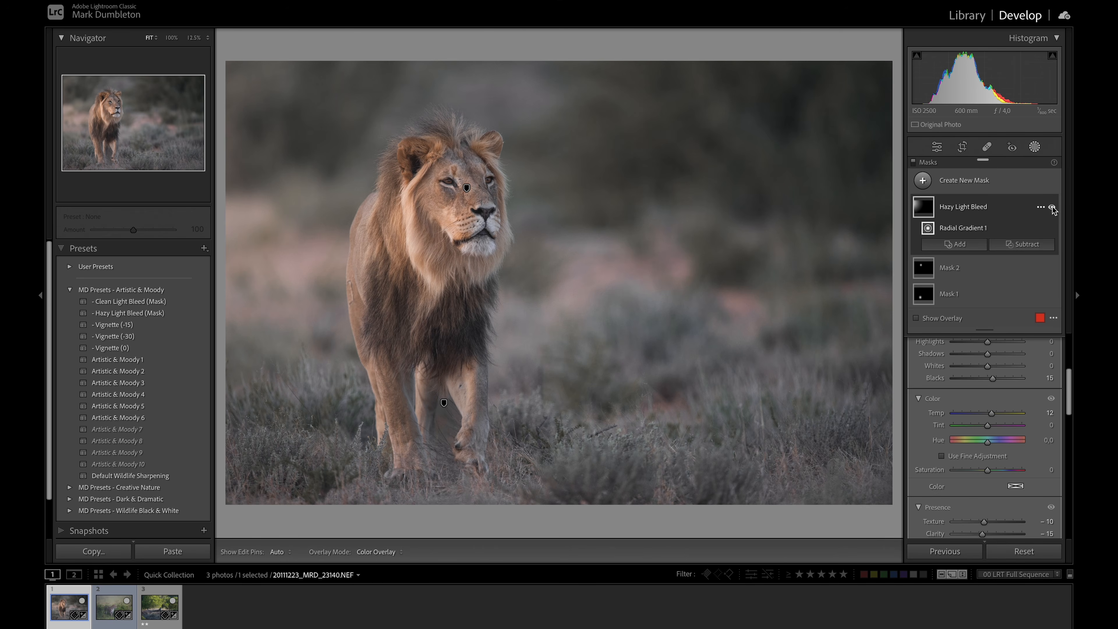
click(1052, 208)
click(1052, 207)
Subtract the lion from the Hazy Light Bleed mask with subject selection, and check the mask's coverage and effect.
click(1012, 250)
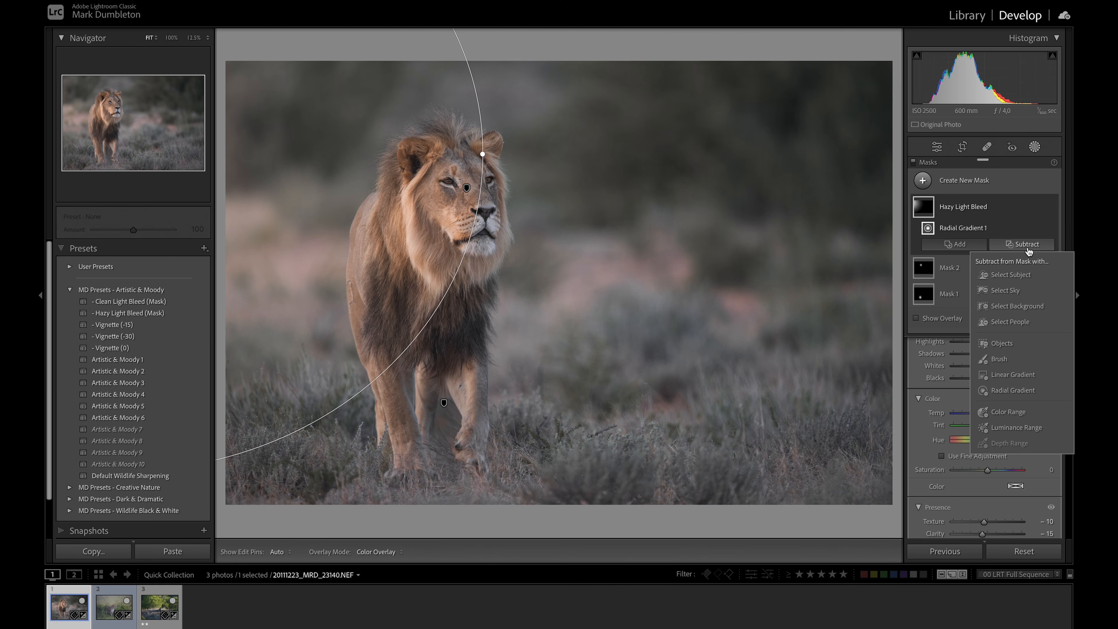
click(1011, 275)
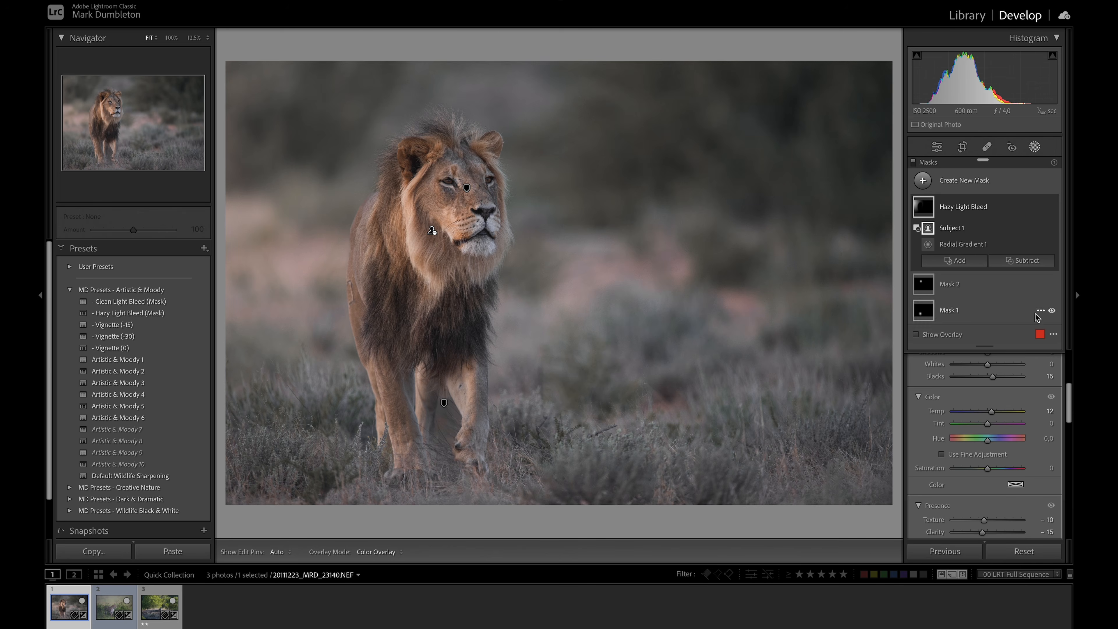
click(921, 335)
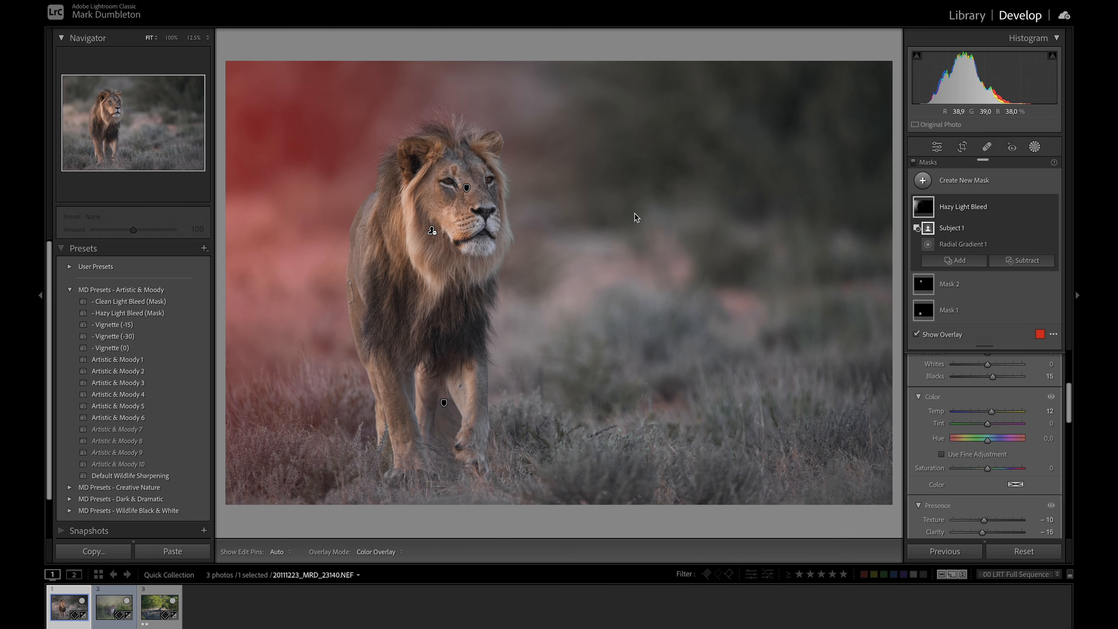
click(1053, 208)
click(1053, 208)
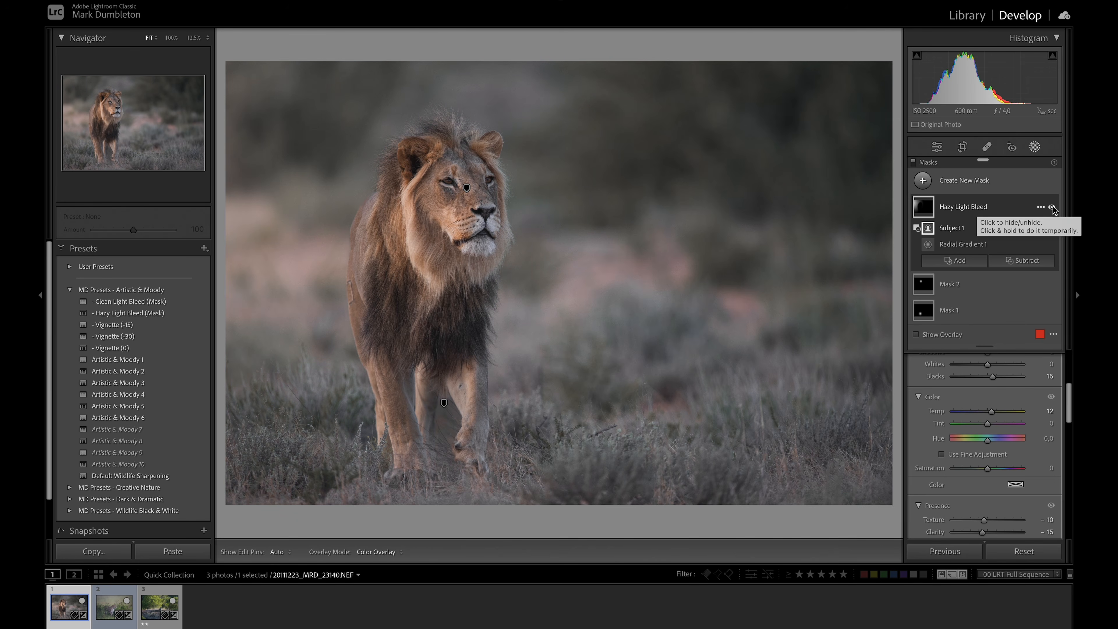
Color grade the shadows blue and slightly darker, the highlights orange with hue 34 and saturation 14, with Blending 37 and a slightly negative Balance.
key(shift+w)
click(1030, 434)
drag(948, 398, 943, 402)
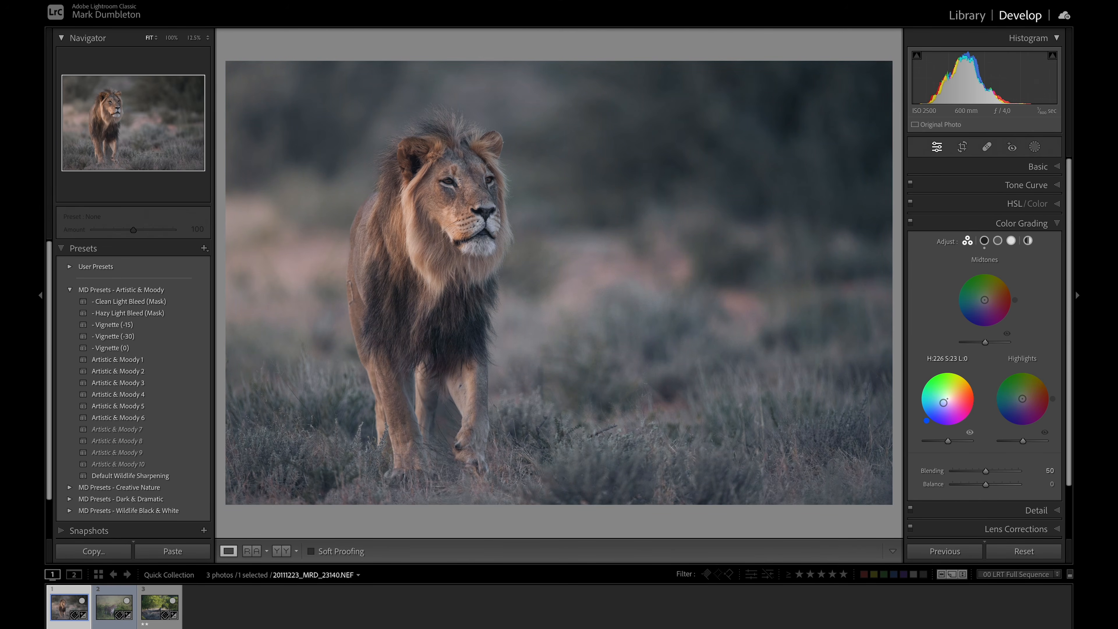
drag(948, 441, 945, 441)
drag(943, 402, 944, 401)
drag(1022, 399, 1024, 397)
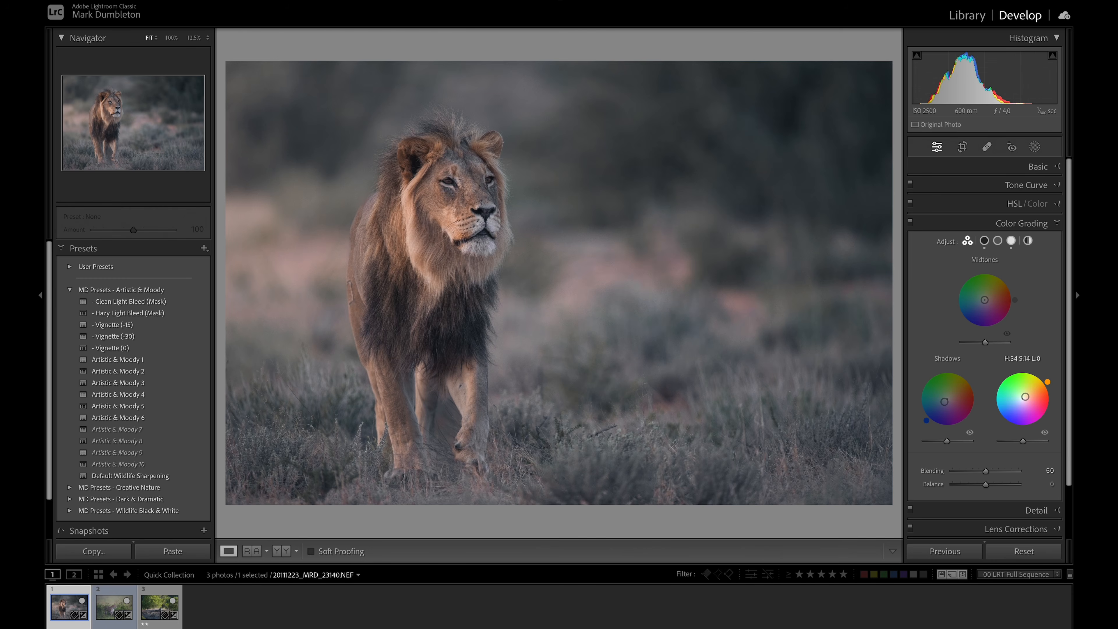
mouse_move(986, 471)
mouse_down()
mouse_move(995, 475)
mouse_move(977, 471)
mouse_move(997, 490)
mouse_move(983, 493)
mouse_up()
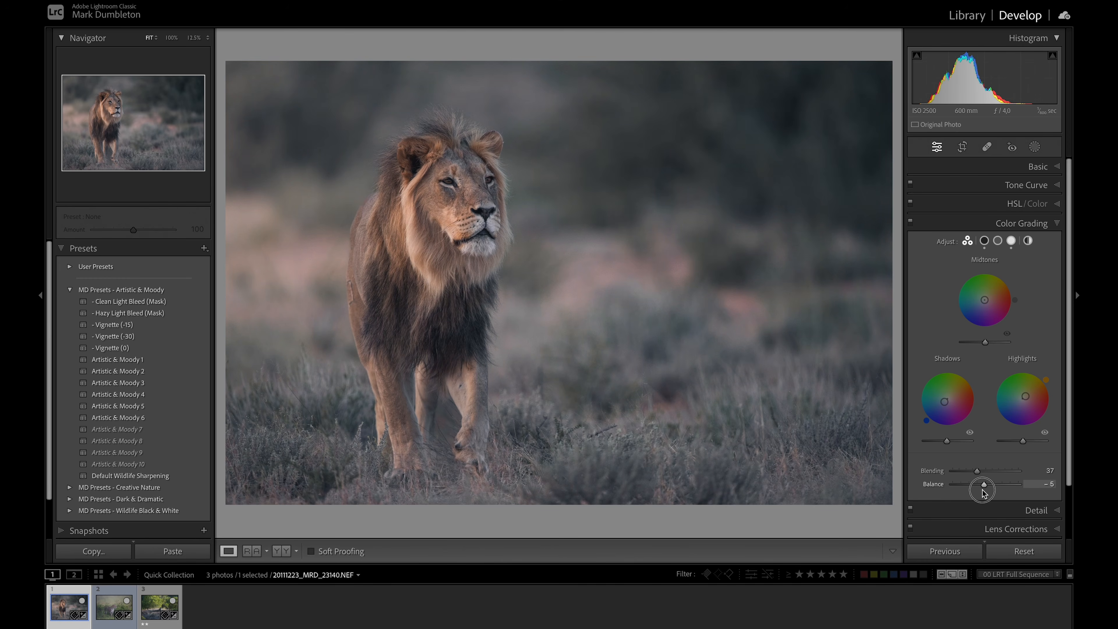
Set the white balance Temp to 5095, Exposure to −2.05 and Contrast to +28.
click(1038, 167)
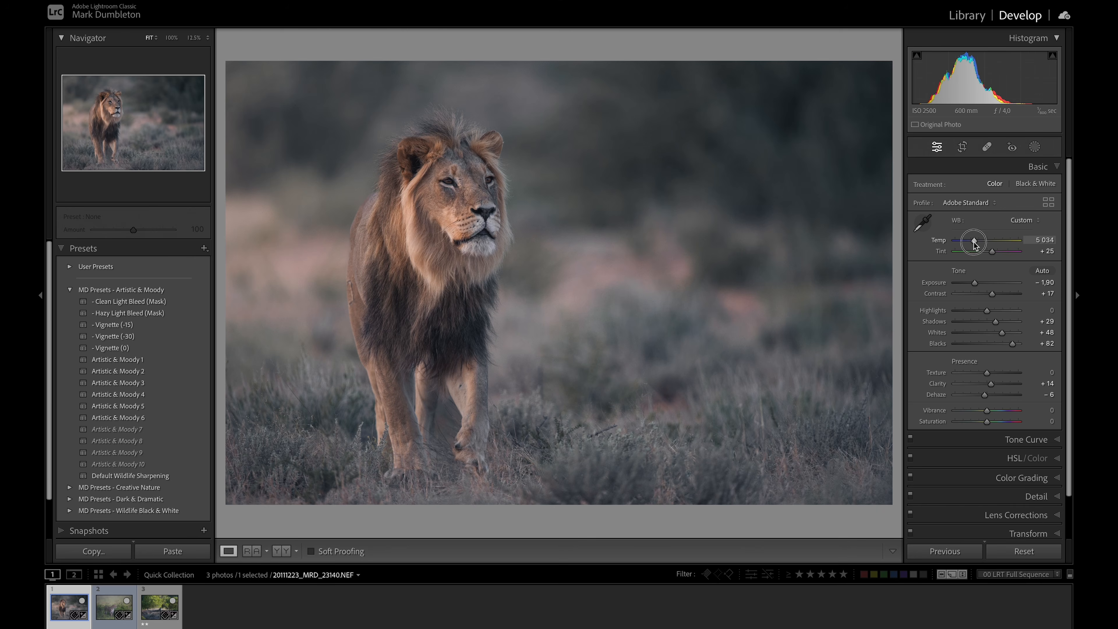
drag(975, 244, 975, 244)
drag(977, 285, 998, 295)
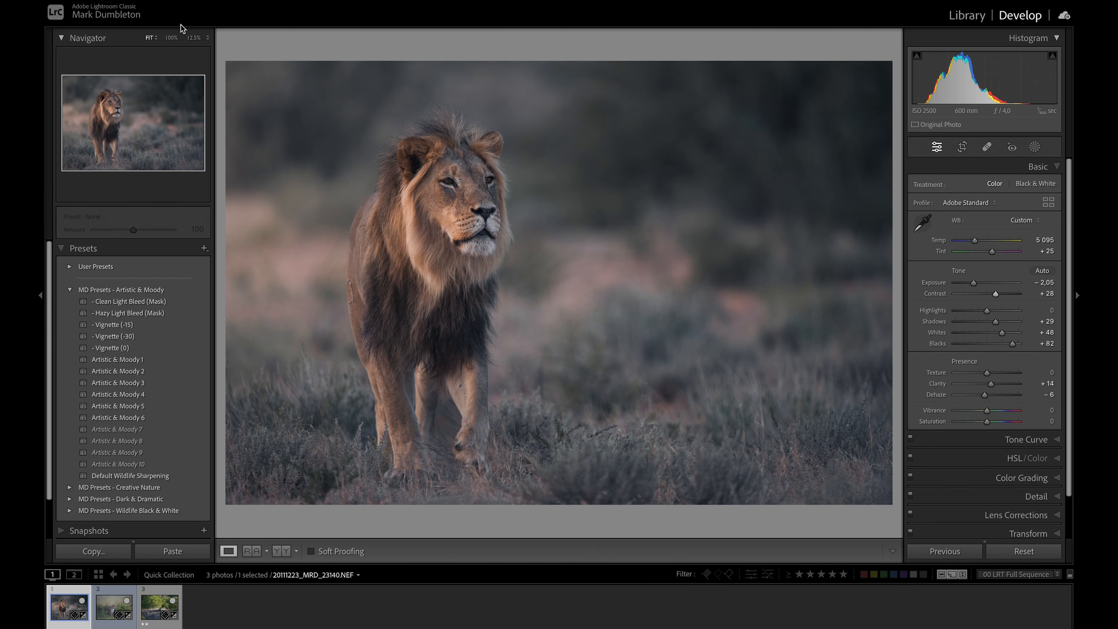
Zoom in to 300% on the lion's face and paint a new brush mask over the irises of both eyes.
click(208, 39)
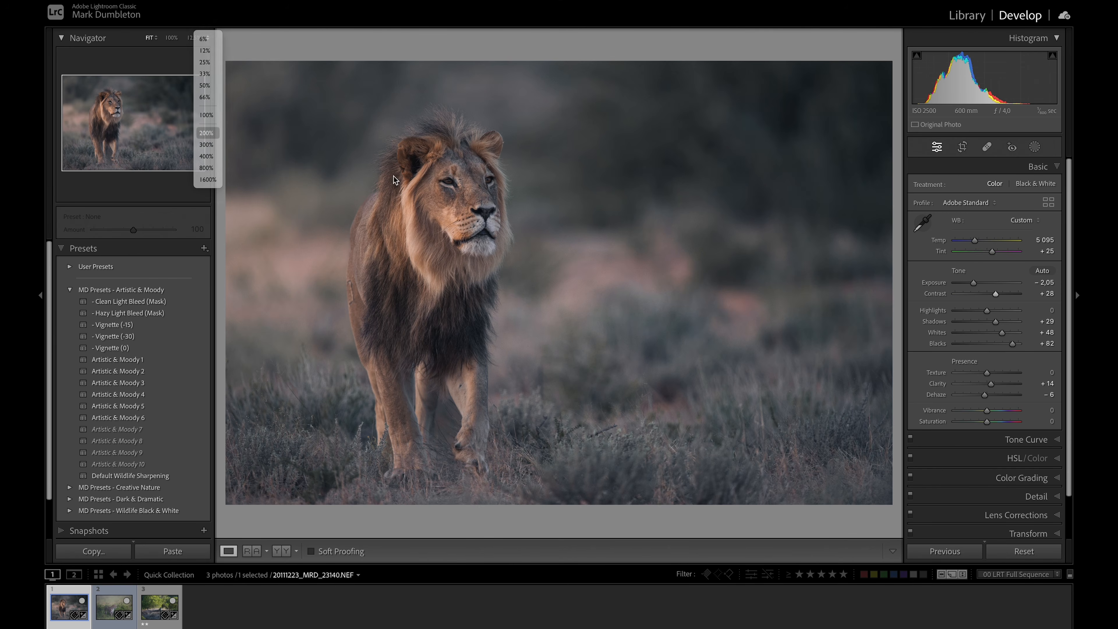
click(208, 132)
click(206, 38)
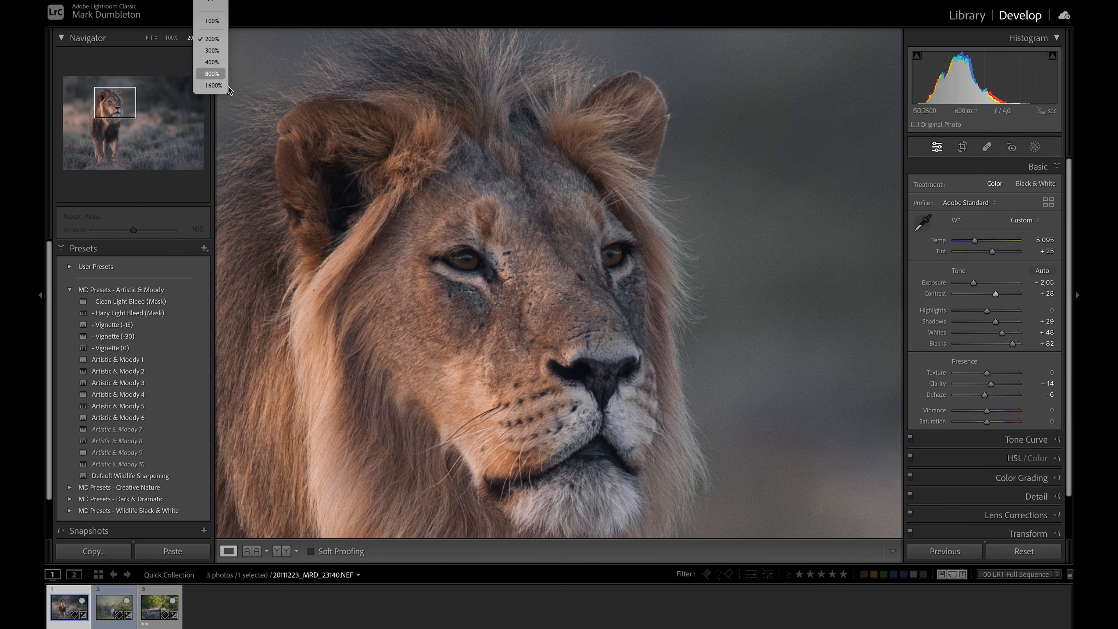
click(211, 51)
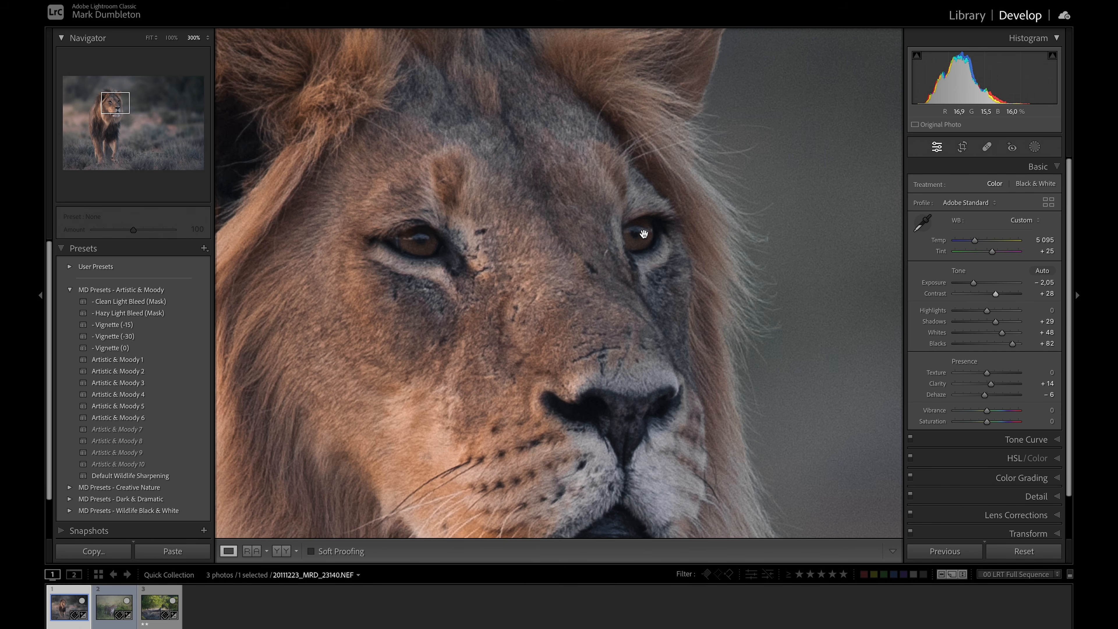
click(1035, 149)
click(934, 184)
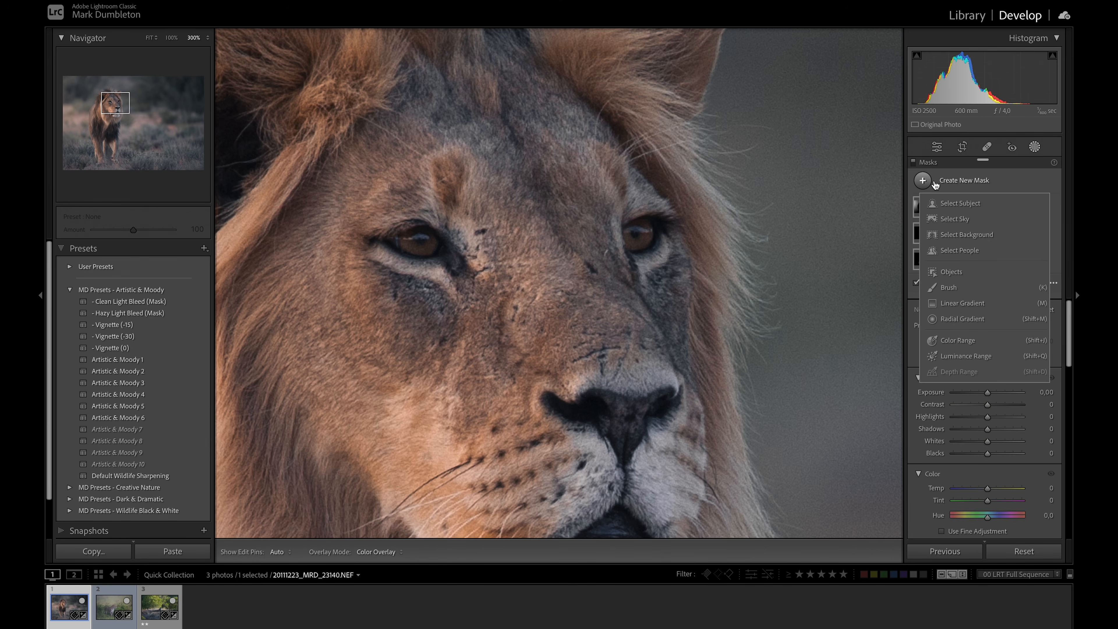
click(954, 286)
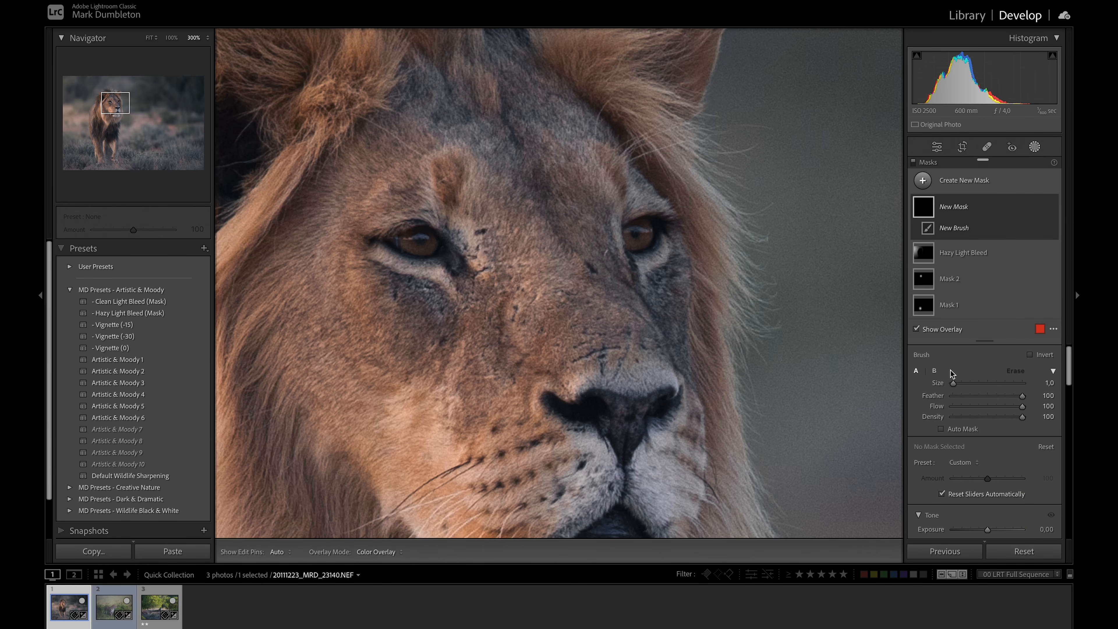
mouse_move(649, 231)
mouse_down()
mouse_move(625, 230)
mouse_move(647, 231)
mouse_up()
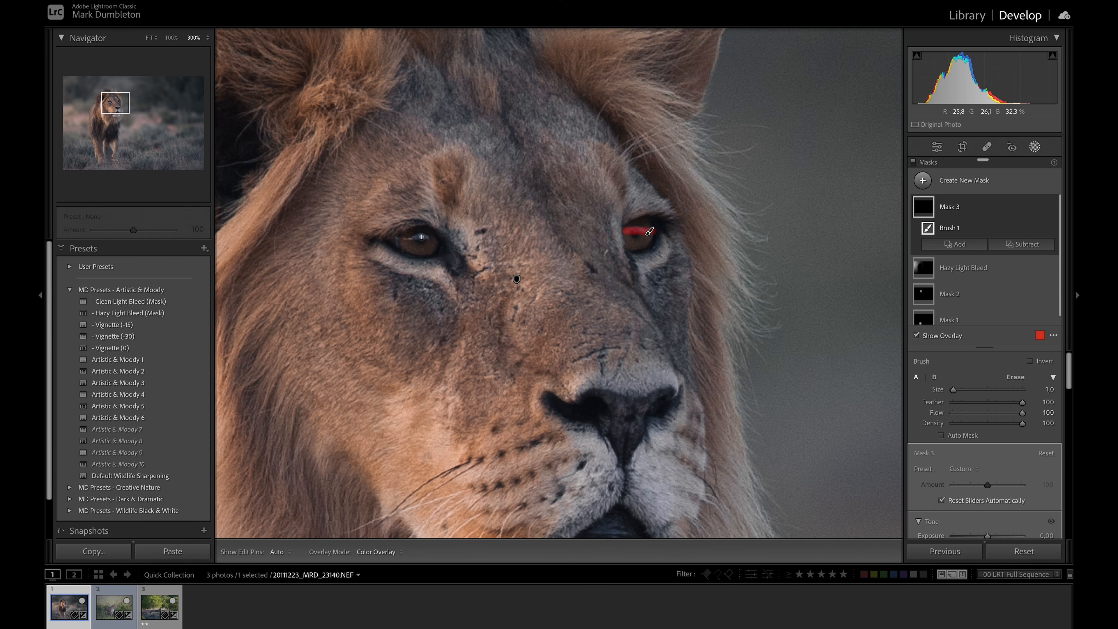
drag(417, 236, 407, 238)
Set the eye mask's Exposure to 0.25 and Whites to 39, and compare the photo with the mask hidden.
scroll(1069, 372, down, 5)
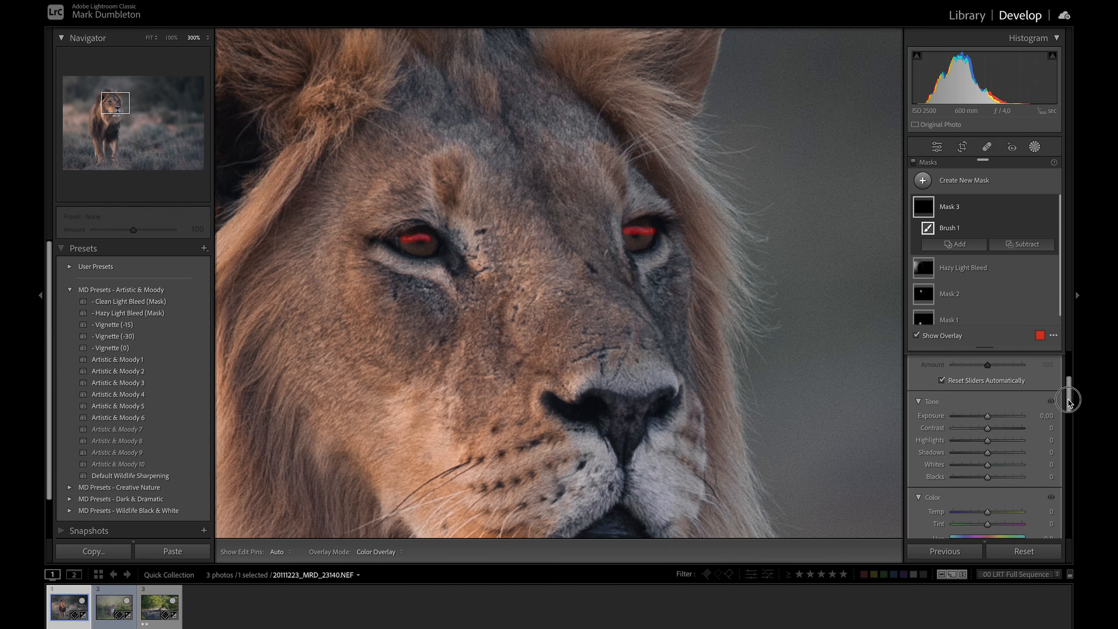
drag(988, 373, 990, 374)
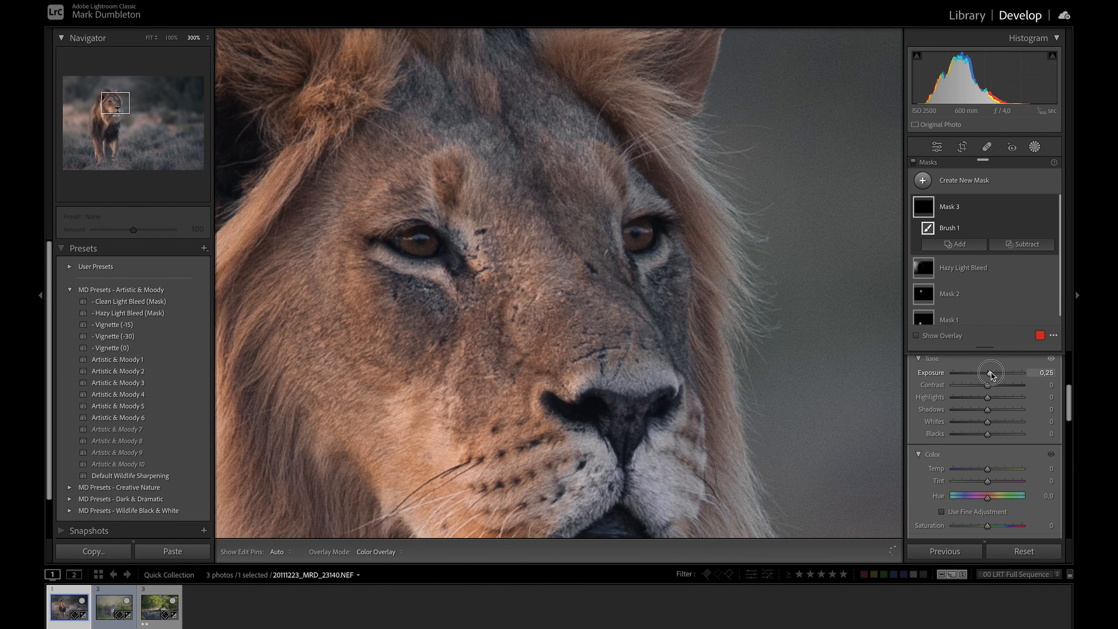
drag(988, 421, 1002, 423)
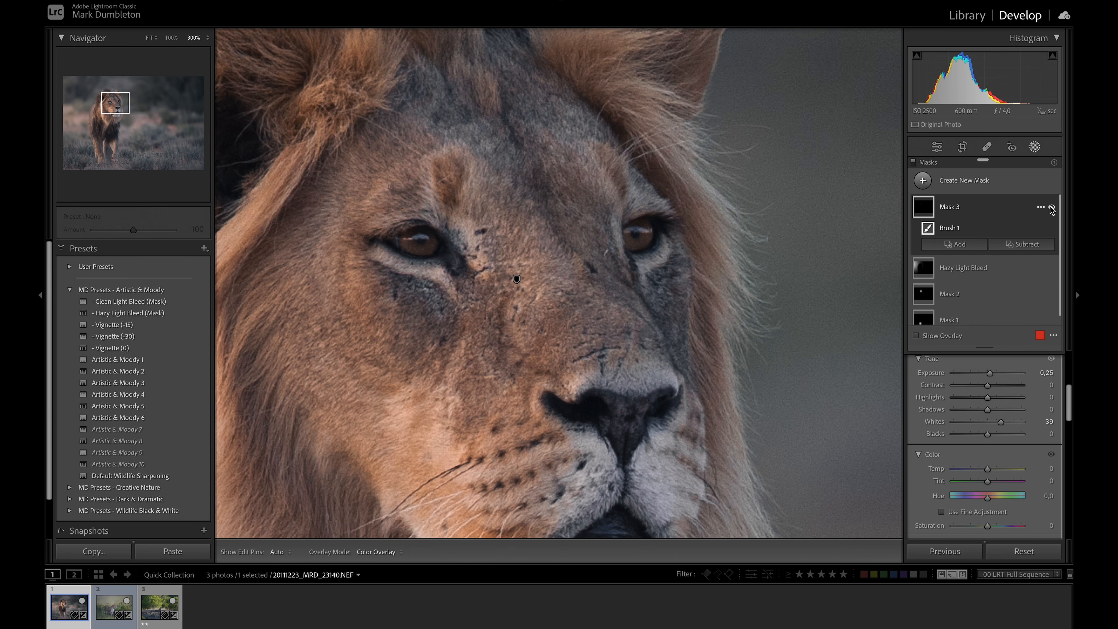
key(z)
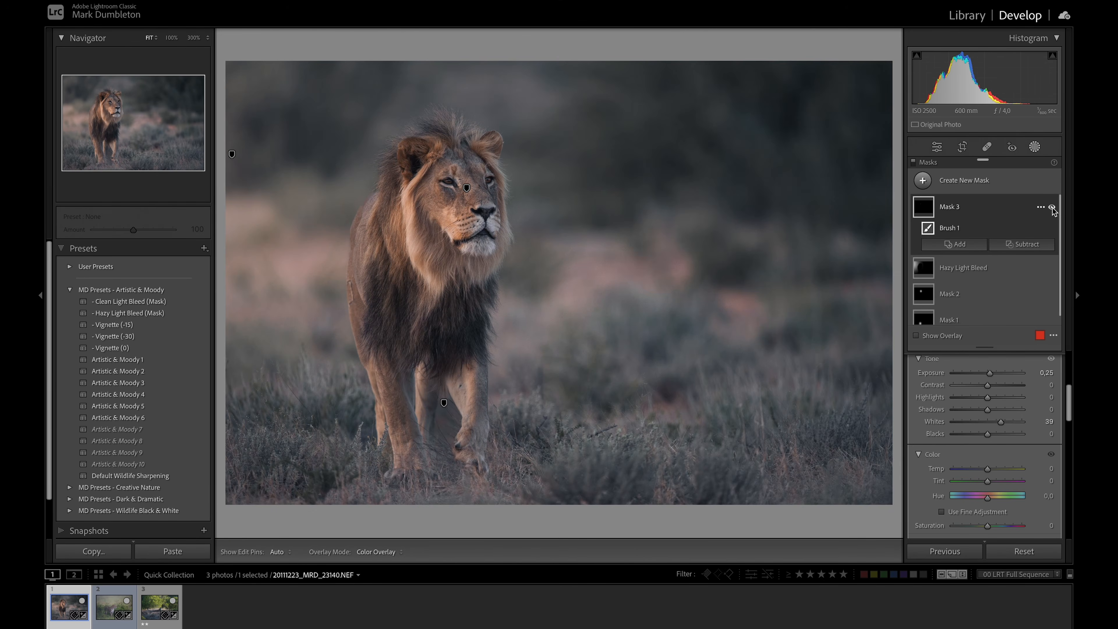
click(1053, 208)
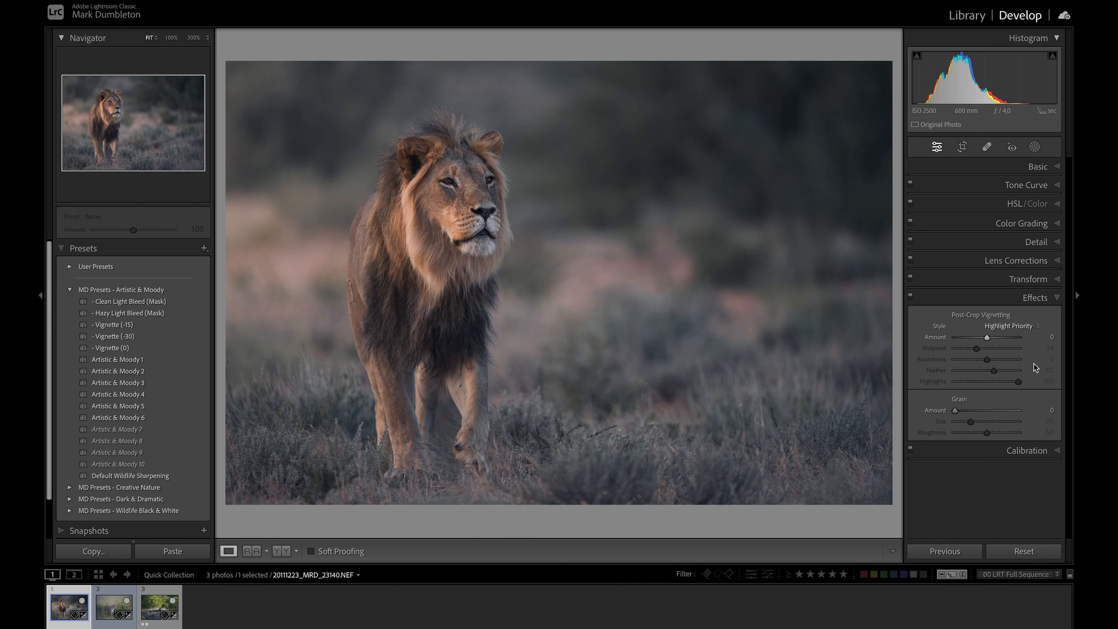
Add a post-crop vignette with Amount −19, Midpoint 19 and Feather 72, and slightly raise the Hazy Light Bleed mask's Exposure, comparing against the original.
drag(987, 339, 1001, 373)
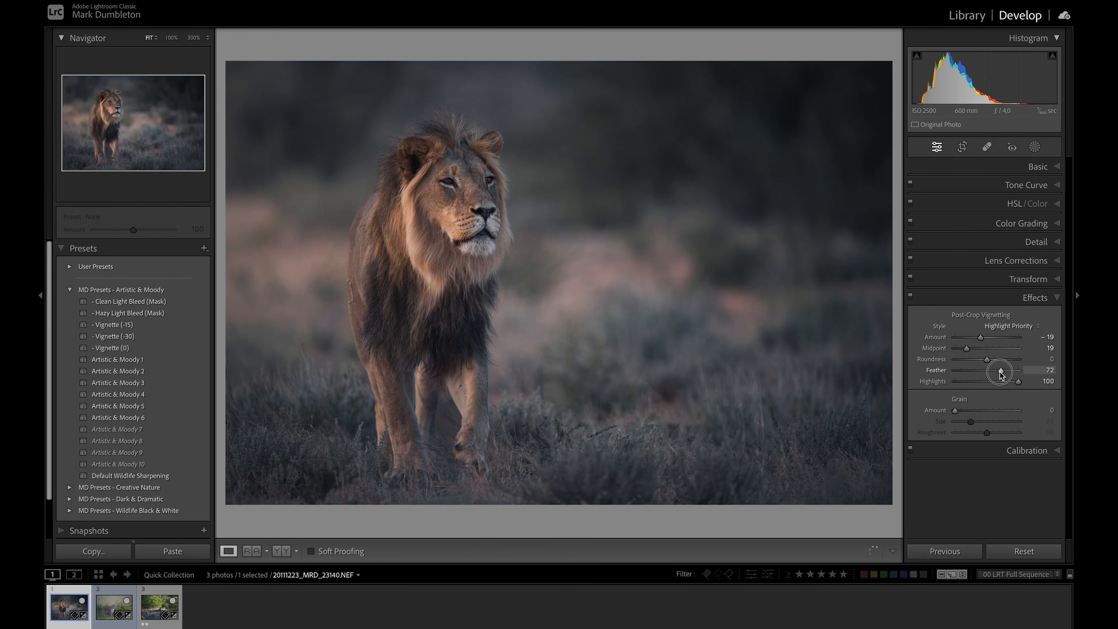
click(1035, 147)
click(955, 238)
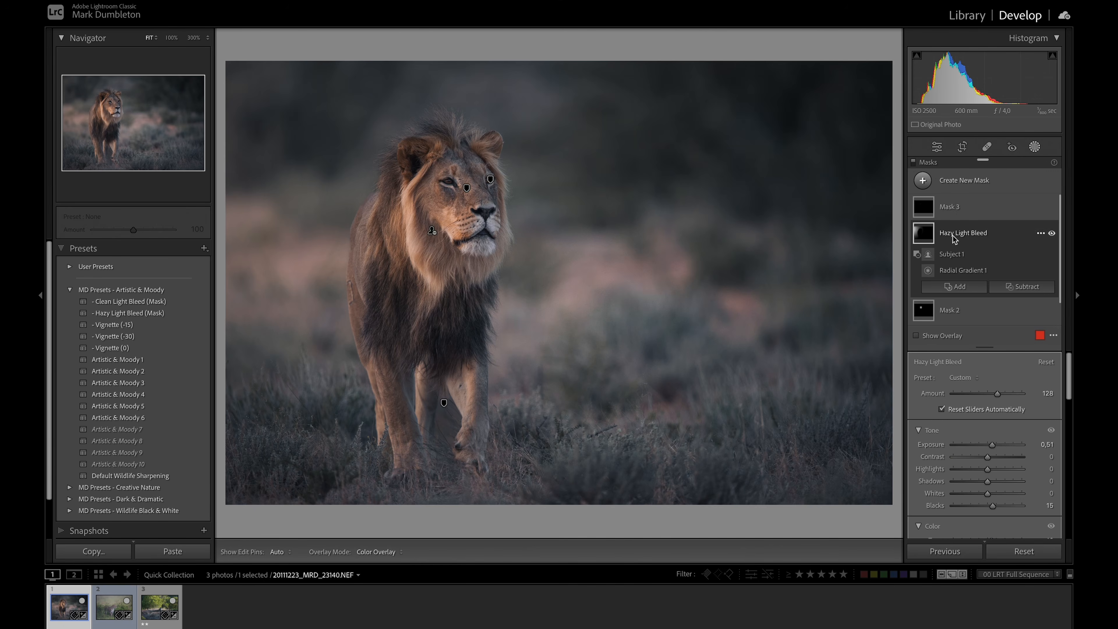
drag(994, 445, 996, 446)
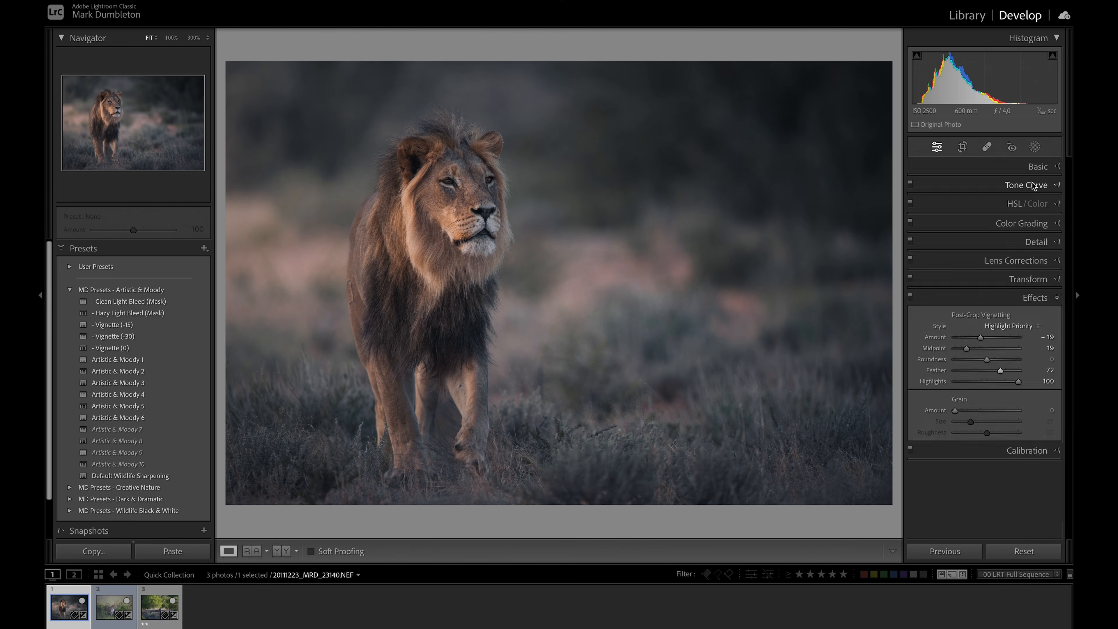
key(backslash)
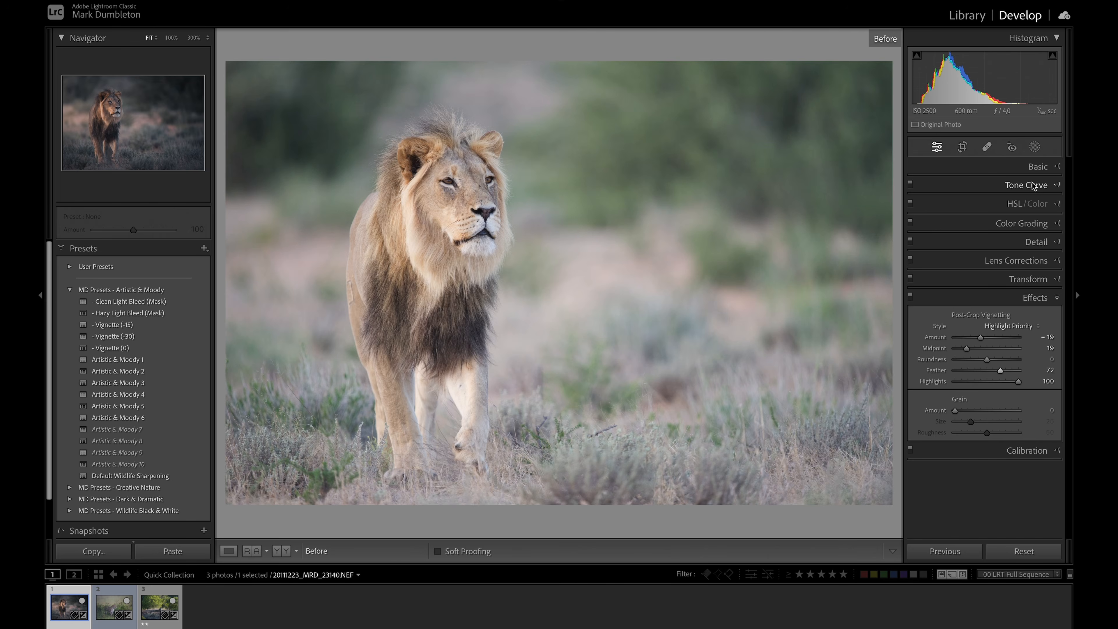
key(backslash)
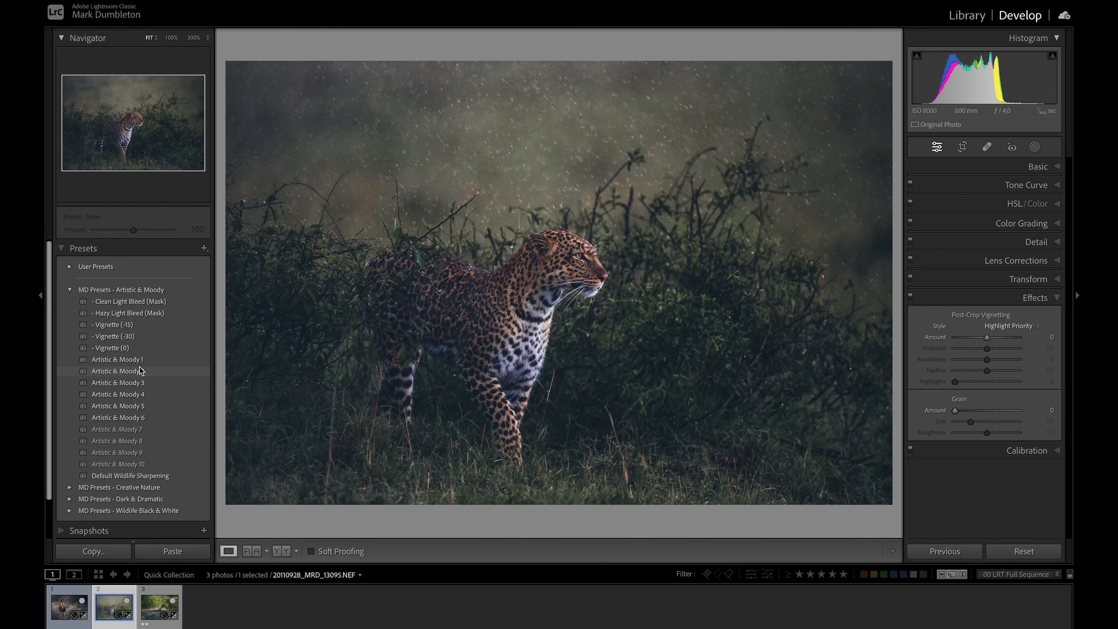
Apply the Artistic & Moody 2 preset to the leopard photo and set Exposure to −1.35, Contrast to +11, Whites to +45 and Blacks to +46.
click(139, 370)
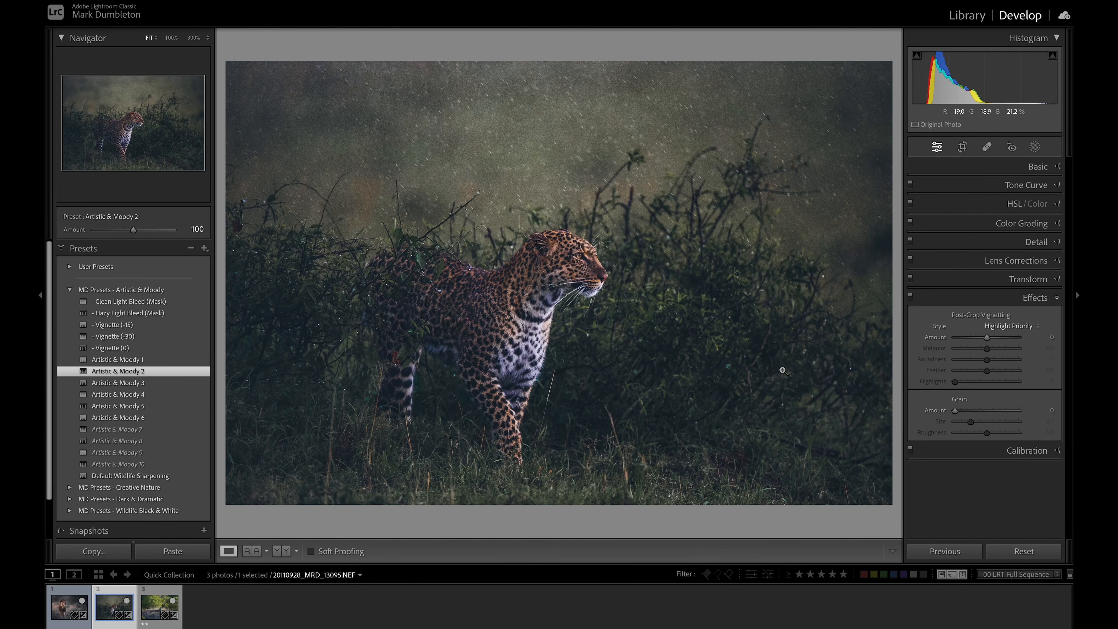
click(1038, 167)
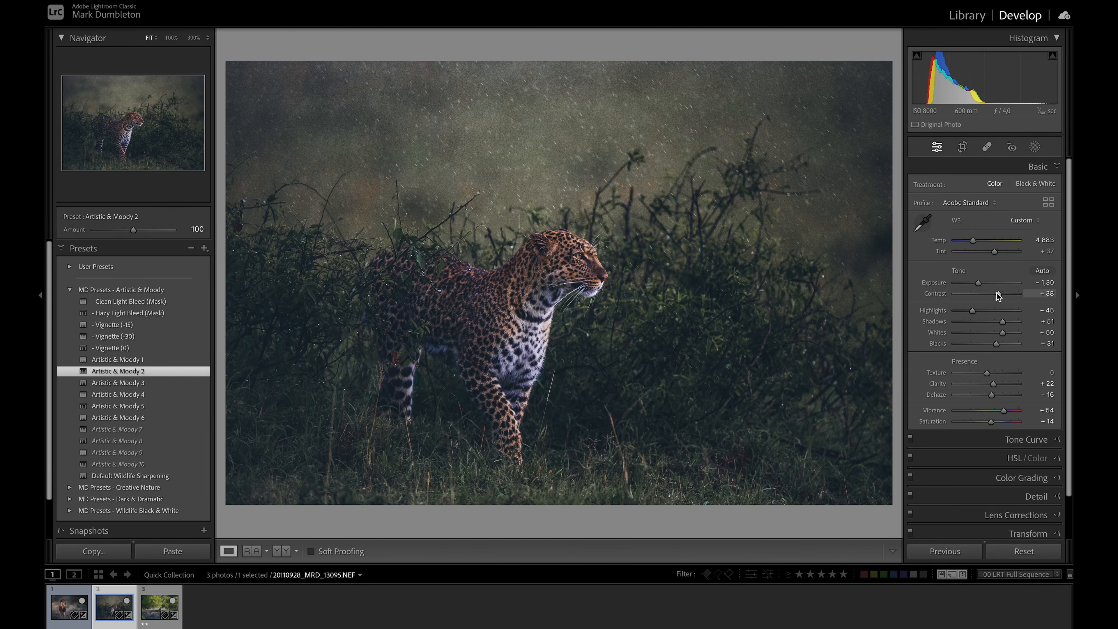
drag(998, 294, 980, 286)
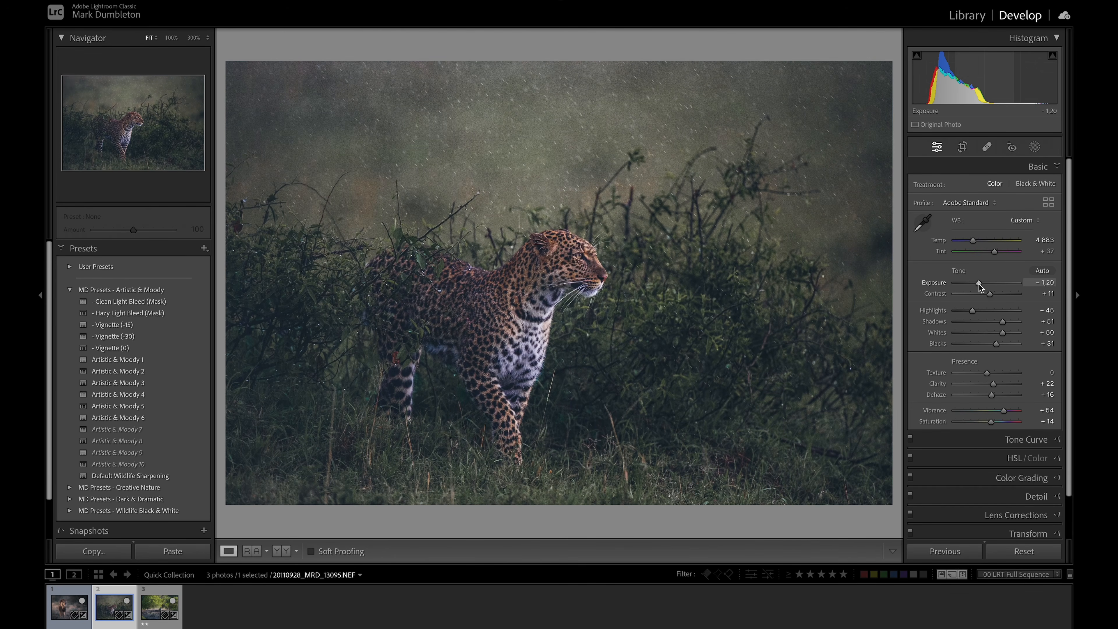
click(1003, 334)
drag(1002, 334, 1002, 349)
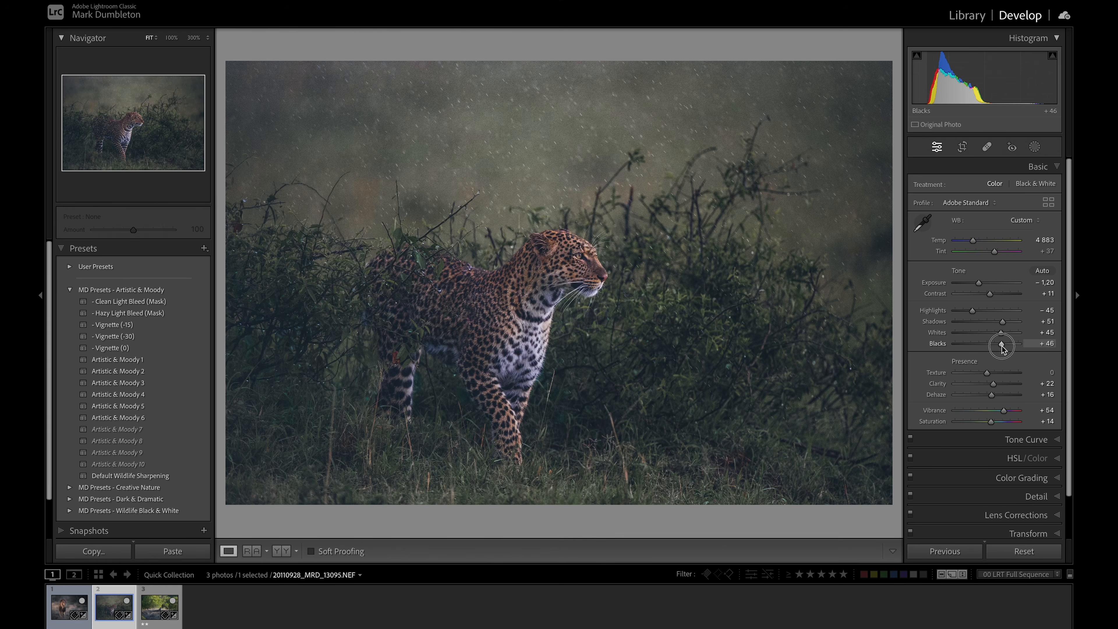
drag(980, 282, 979, 284)
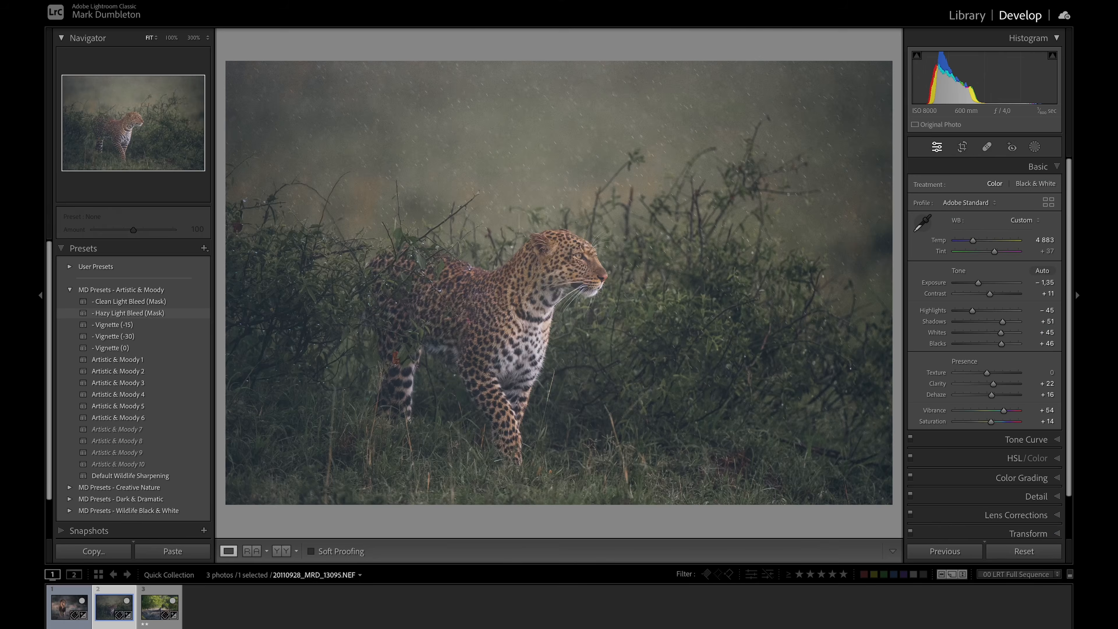
Apply the Hazy Light Bleed (Mask) preset and reposition its radial gradient at the photo's right edge, flattened to a wide ellipse reaching the leopard.
click(127, 313)
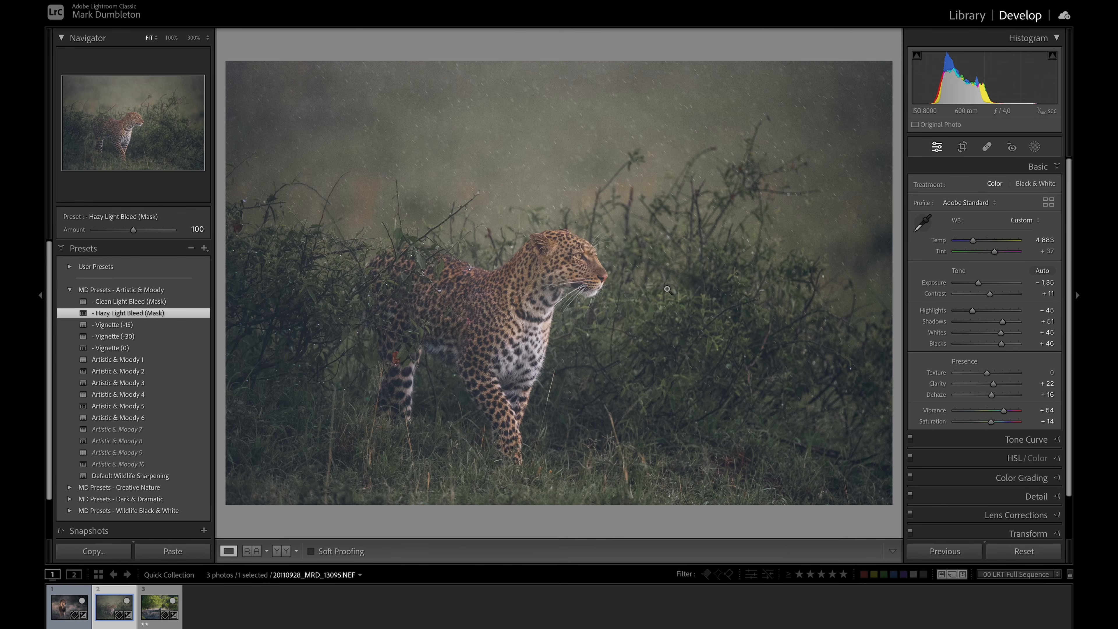
click(1035, 147)
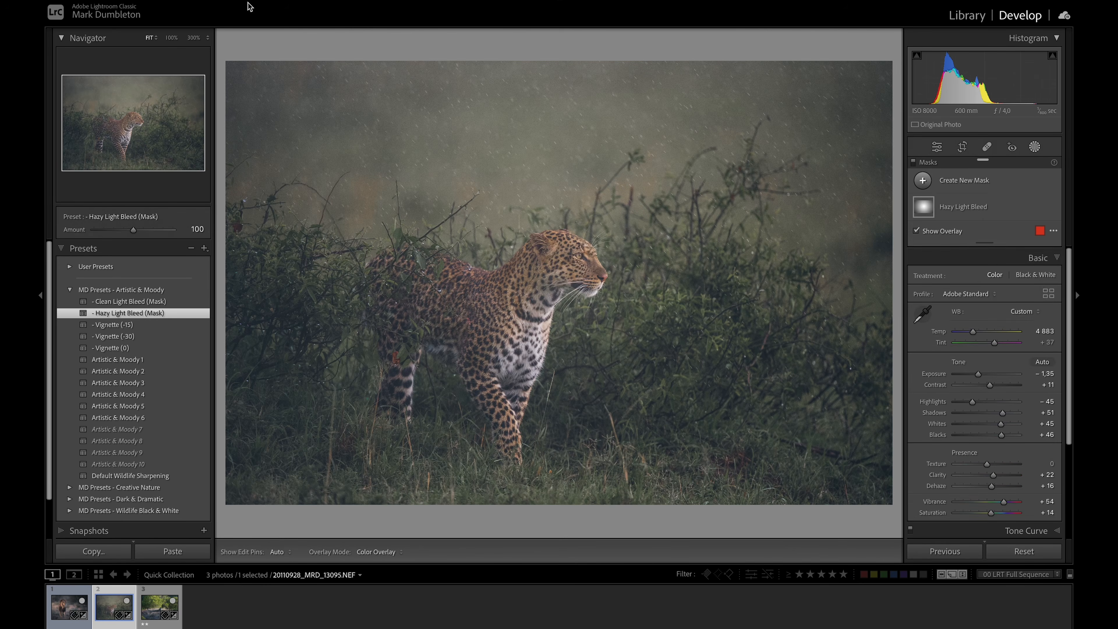
click(208, 38)
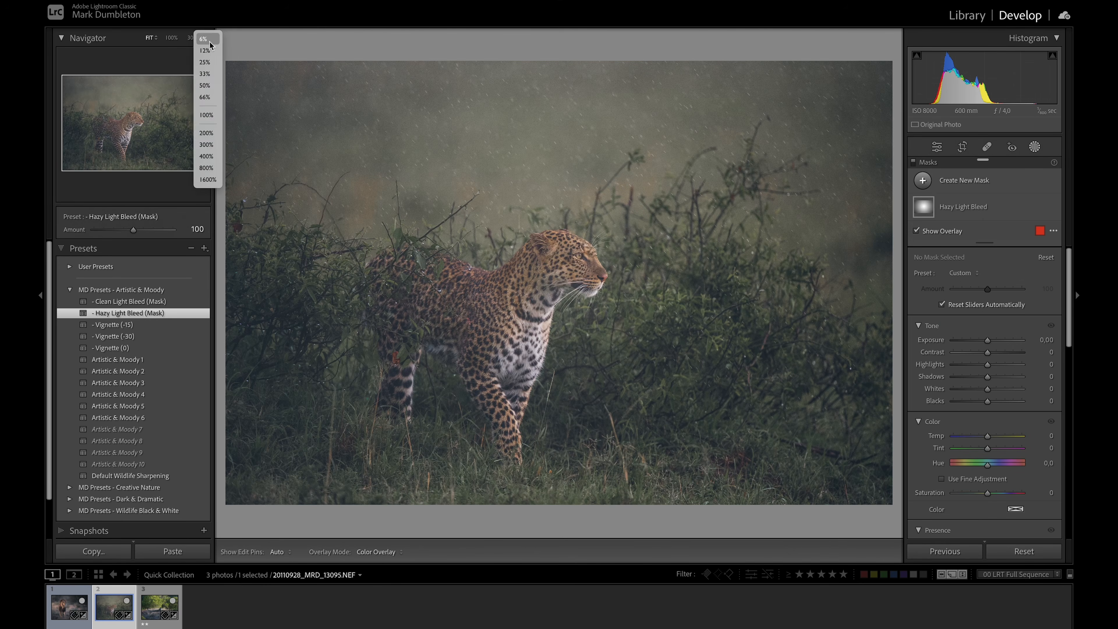
click(561, 280)
drag(559, 279, 632, 279)
drag(633, 176, 635, 258)
drag(531, 283, 540, 283)
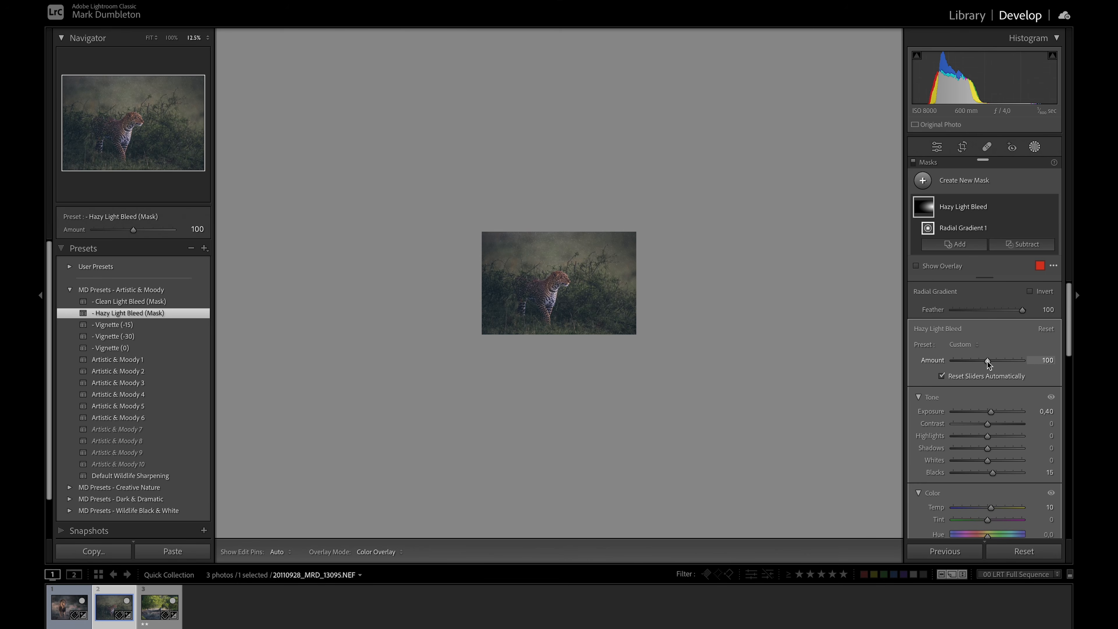
Set the Hazy Light Bleed mask's Amount to 126 and Exposure to 0.96, and enlarge its radial gradient slightly in height and width.
mouse_move(988, 362)
mouse_down()
mouse_move(1008, 362)
mouse_move(998, 364)
mouse_up()
drag(992, 412, 995, 412)
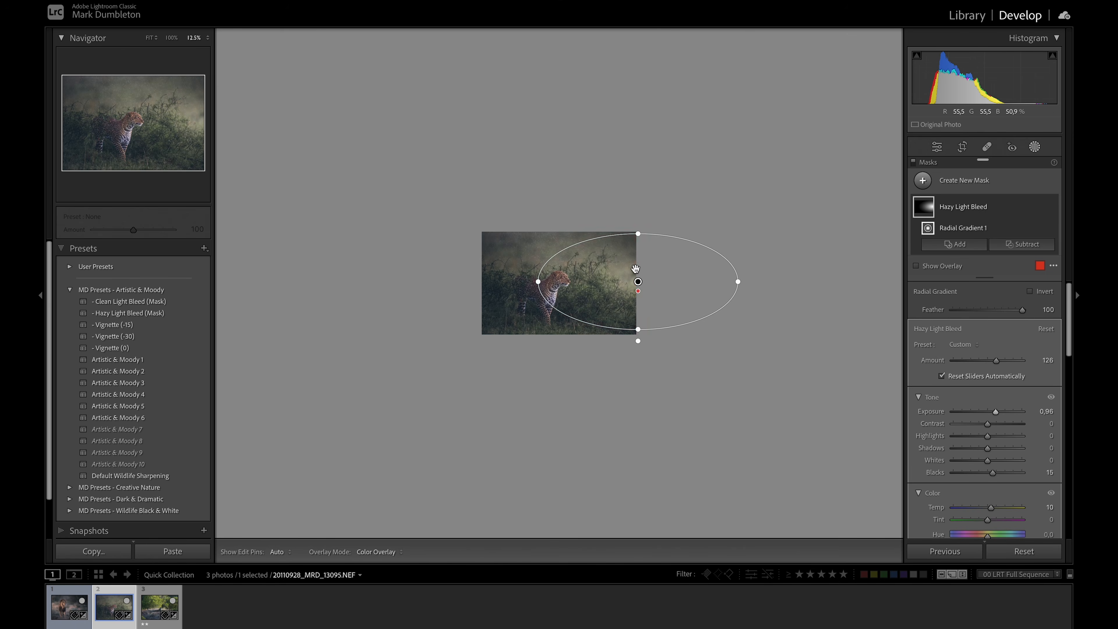
mouse_move(638, 233)
mouse_down()
mouse_move(638, 199)
mouse_move(638, 225)
mouse_up()
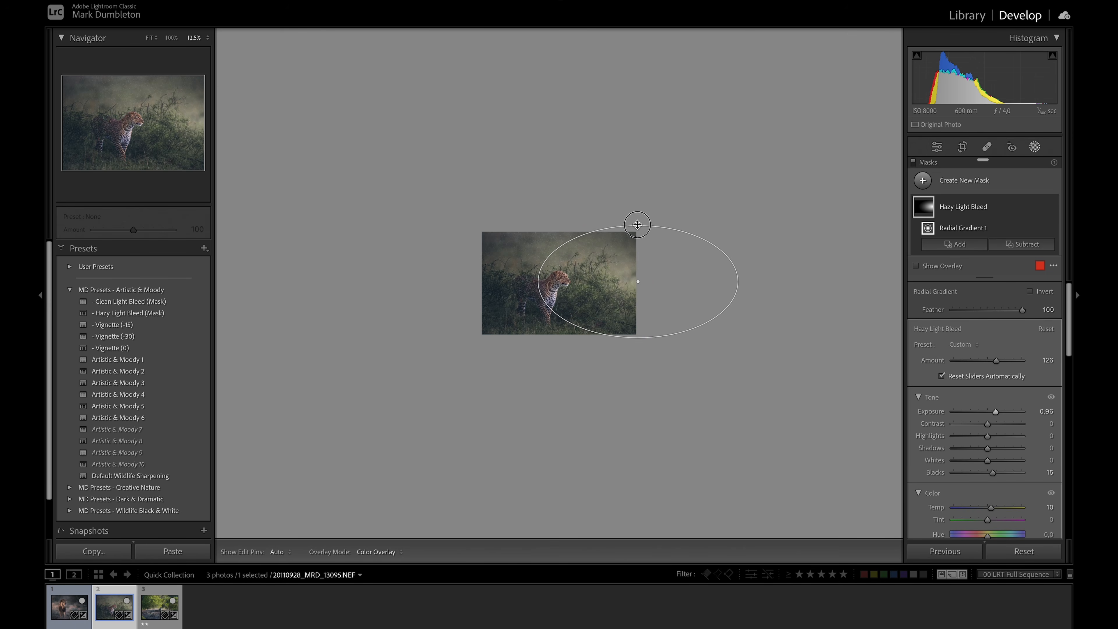
drag(538, 282, 590, 292)
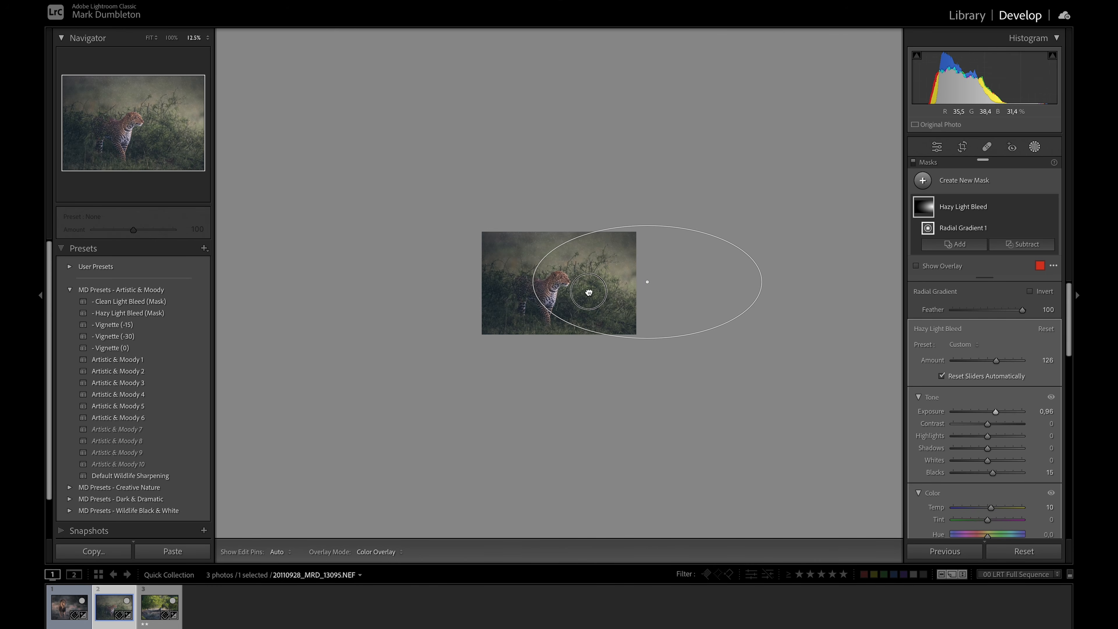
Set the Hazy Light Bleed mask's Dehaze to −32 and Contrast to 23.
click(150, 37)
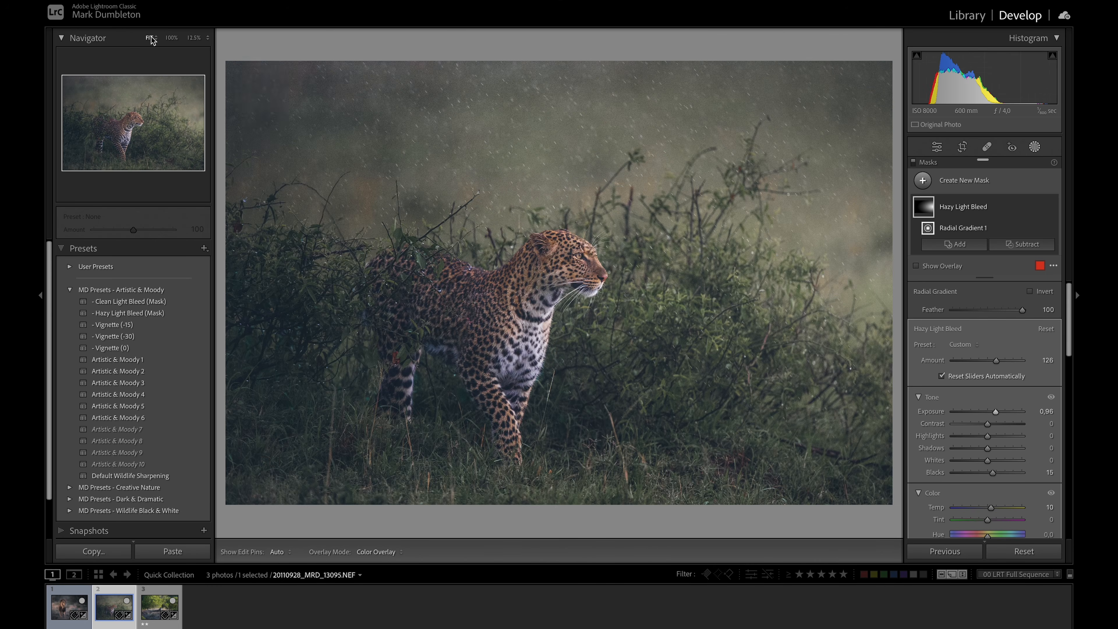
drag(1070, 355, 1068, 399)
drag(976, 458, 975, 460)
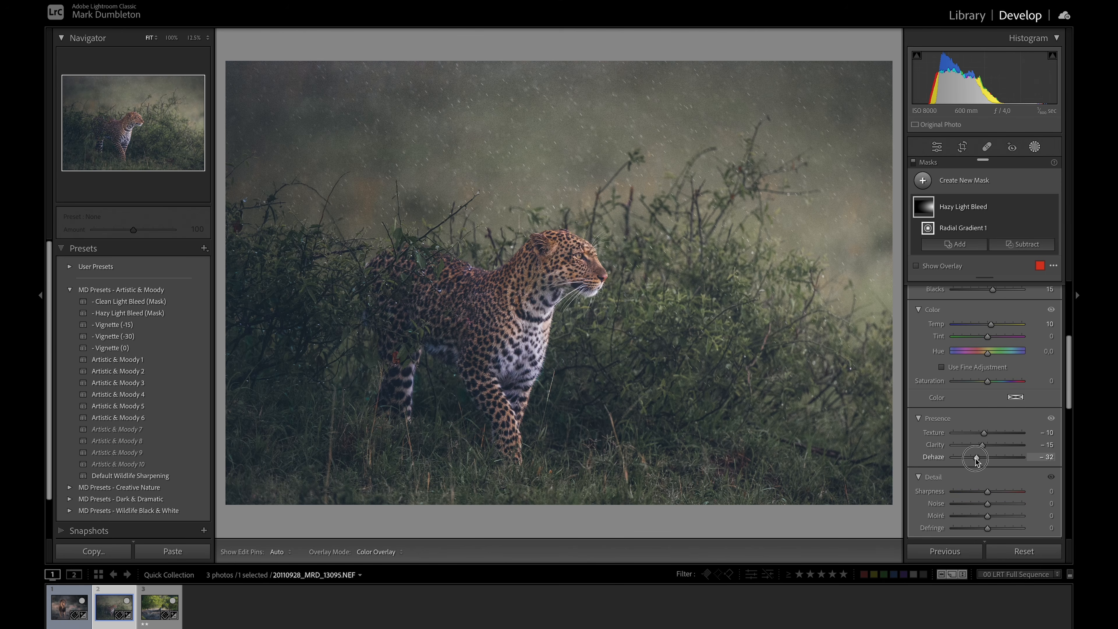
drag(1073, 375, 1070, 331)
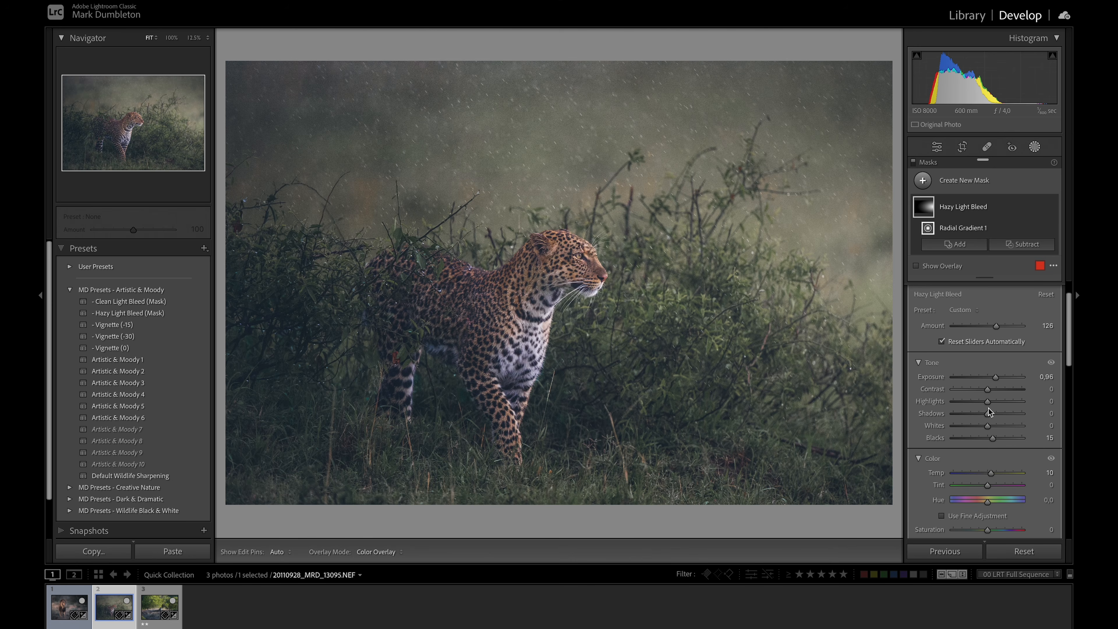
drag(989, 390, 993, 390)
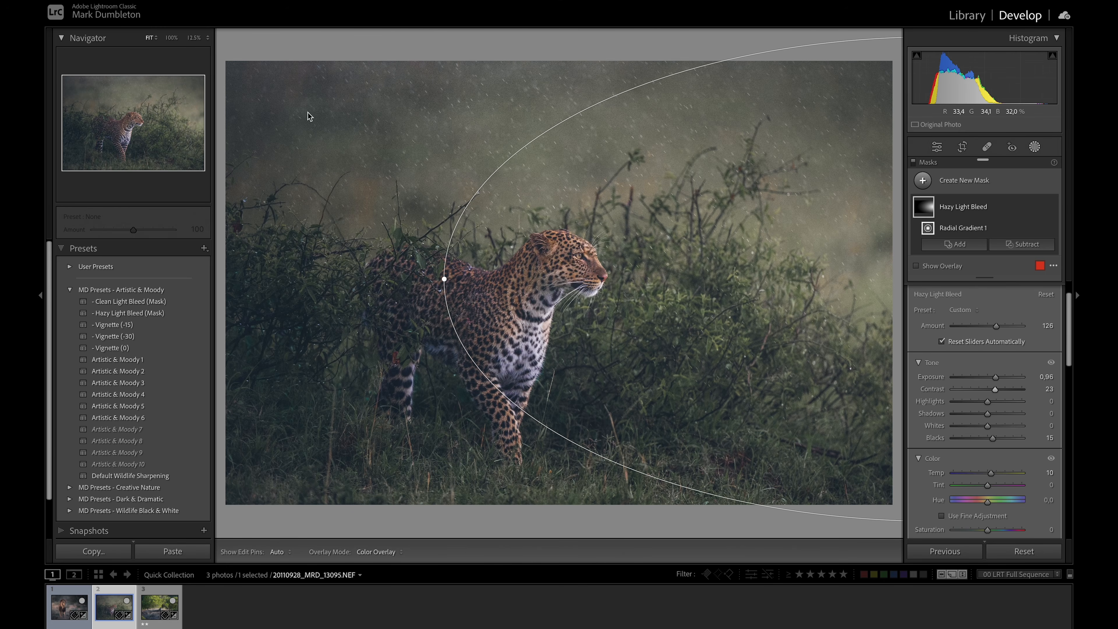
Add a linear gradient mask from above the leopard photo down to its middle, with Exposure −0.55 and Temp −4.
key(z)
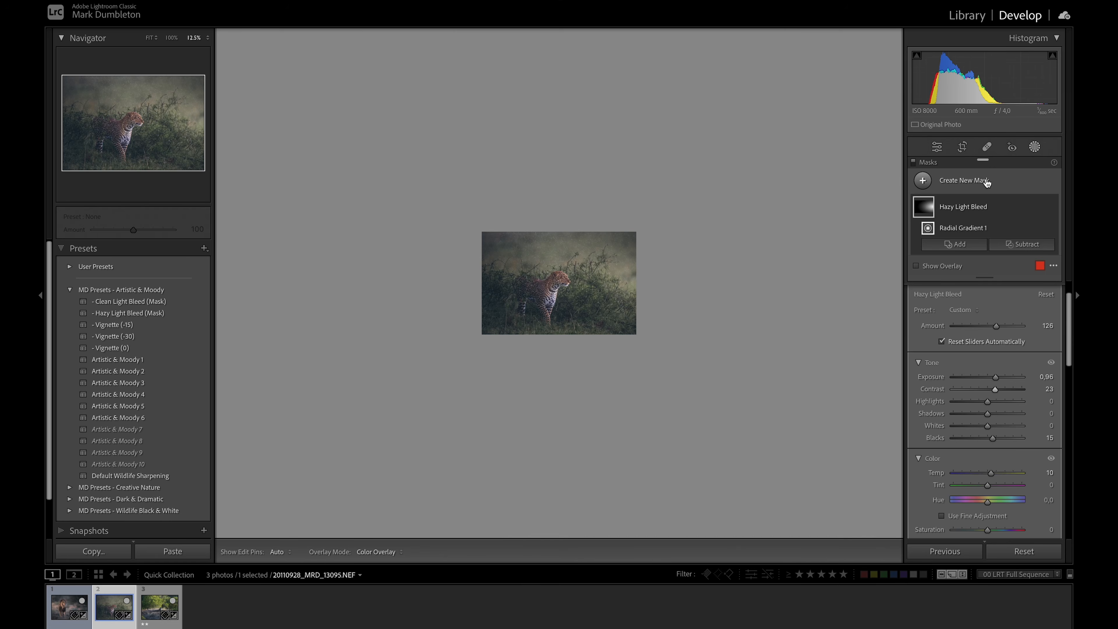
click(924, 184)
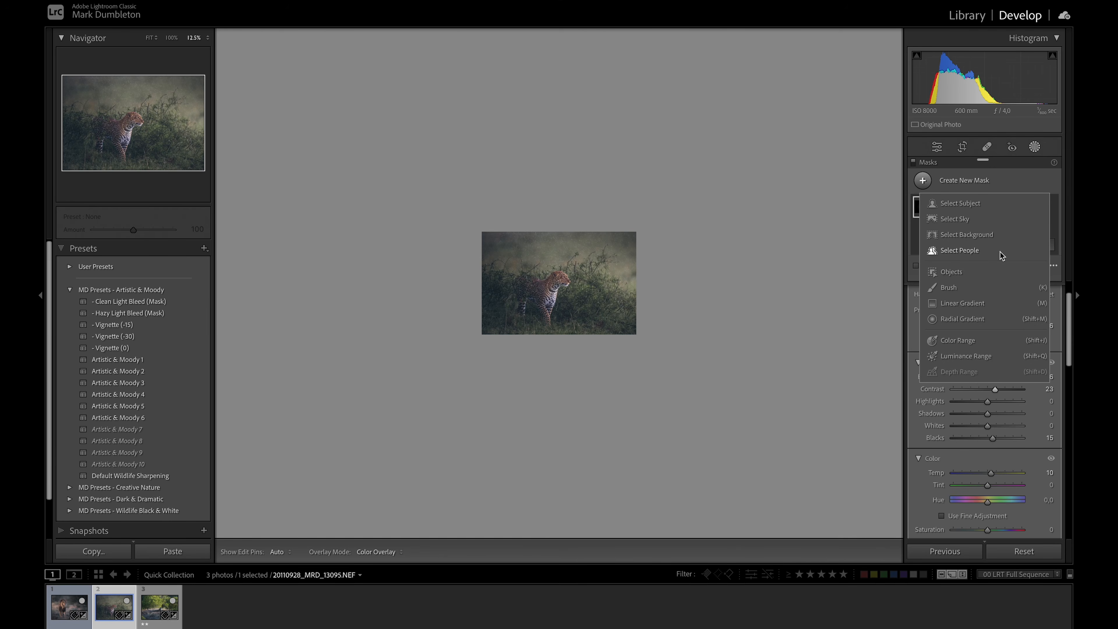
click(974, 304)
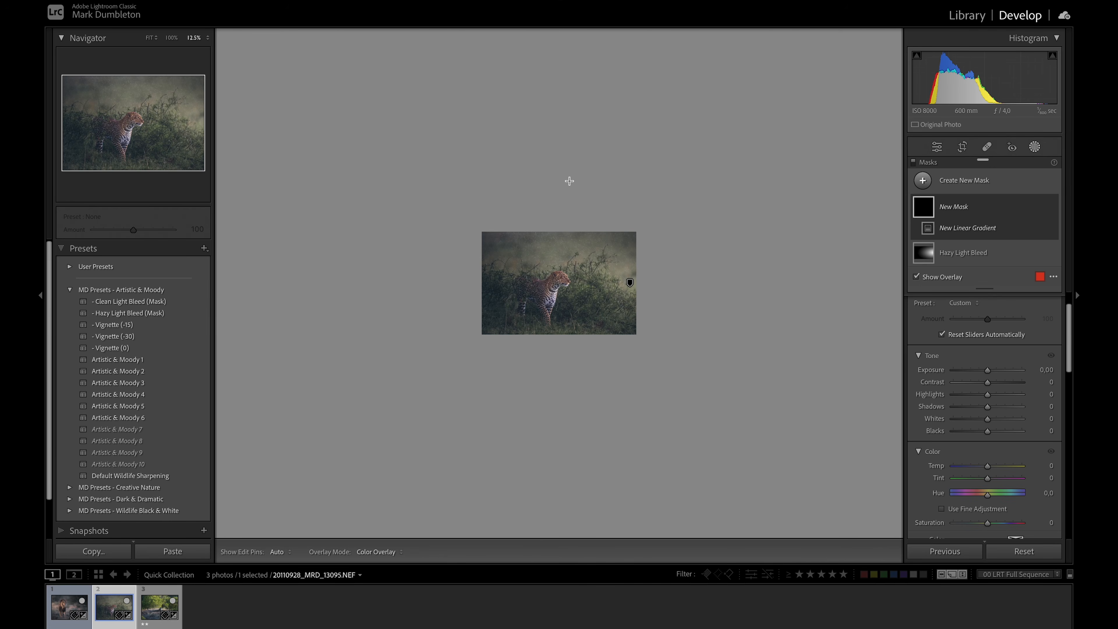
drag(570, 181, 572, 281)
drag(987, 385, 983, 388)
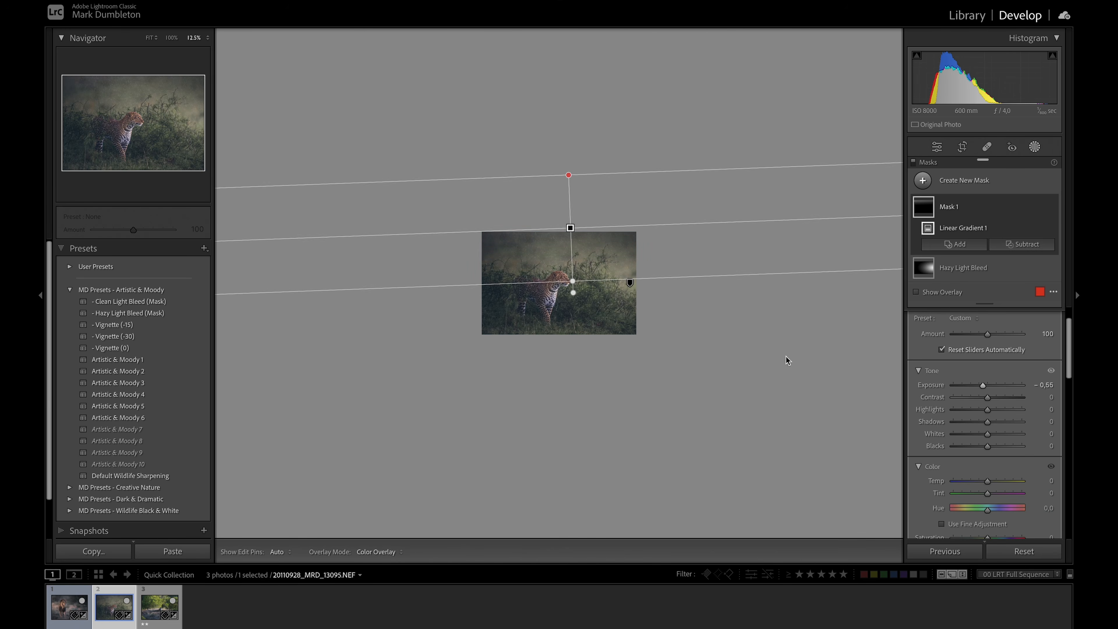
drag(986, 482, 982, 483)
drag(570, 176, 570, 197)
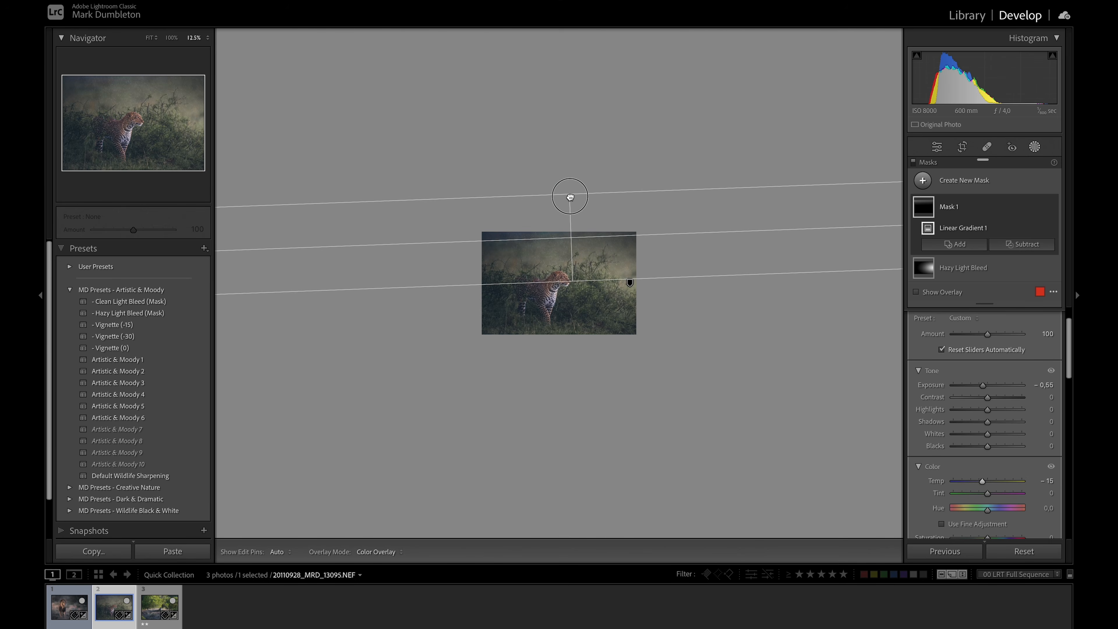
drag(572, 282, 574, 290)
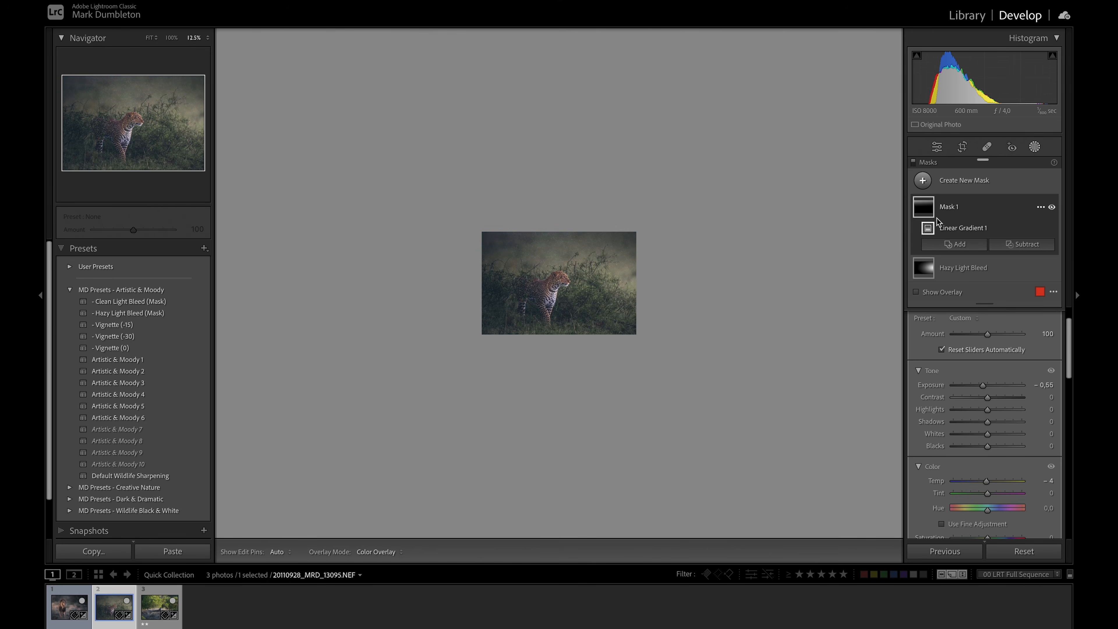
Add a second linear gradient mask rising from below the photo to the leopard's legs, with Exposure −1.18.
click(923, 180)
click(976, 304)
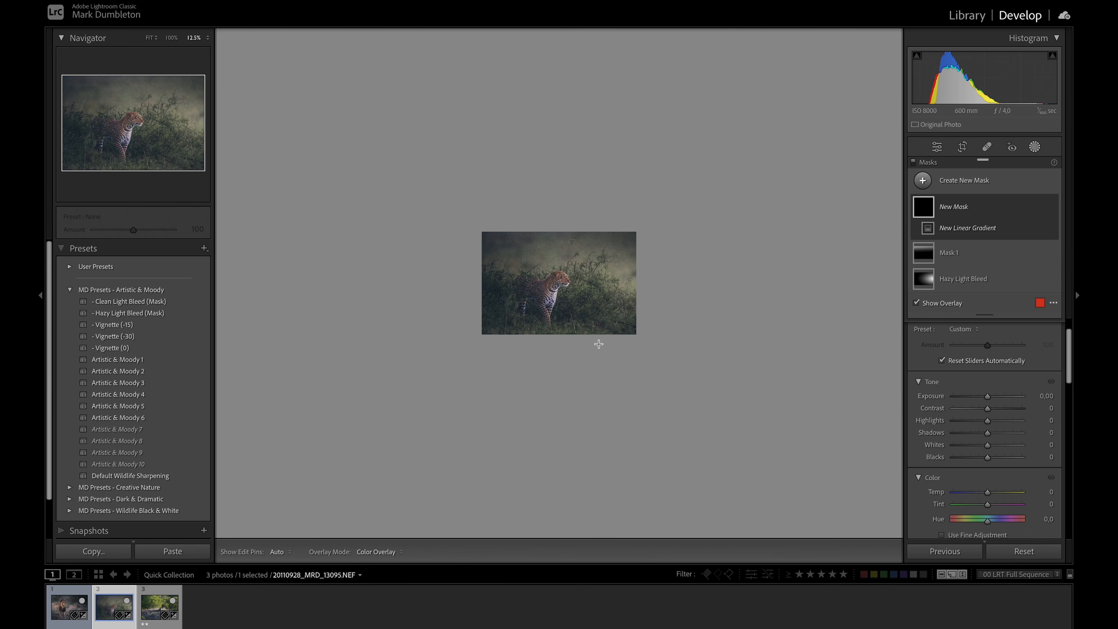
drag(543, 378, 547, 306)
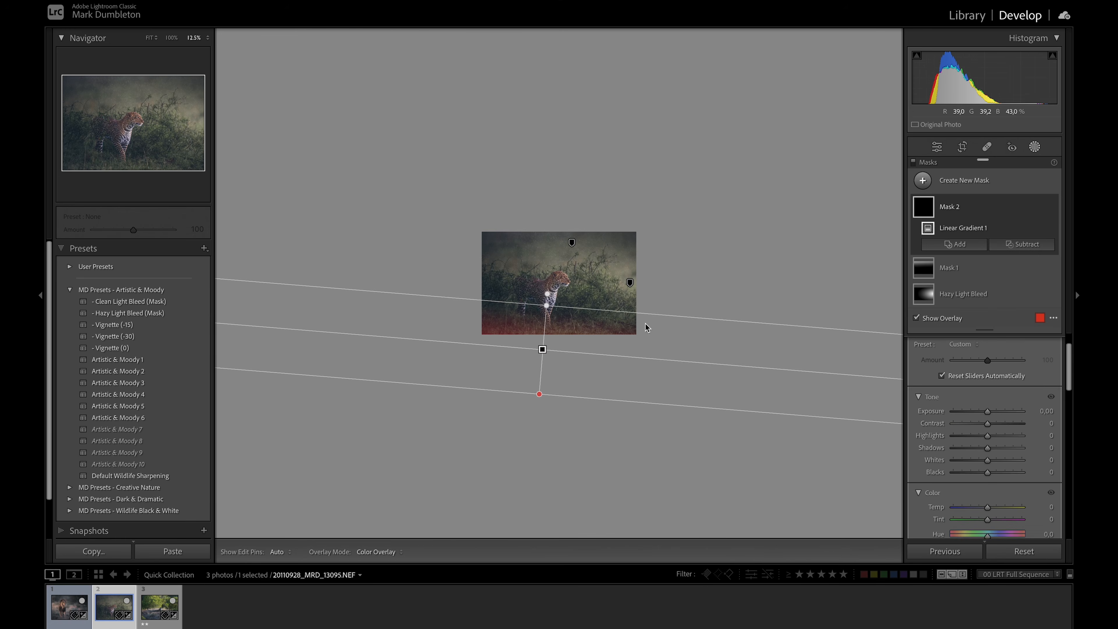
drag(988, 415, 978, 418)
click(149, 38)
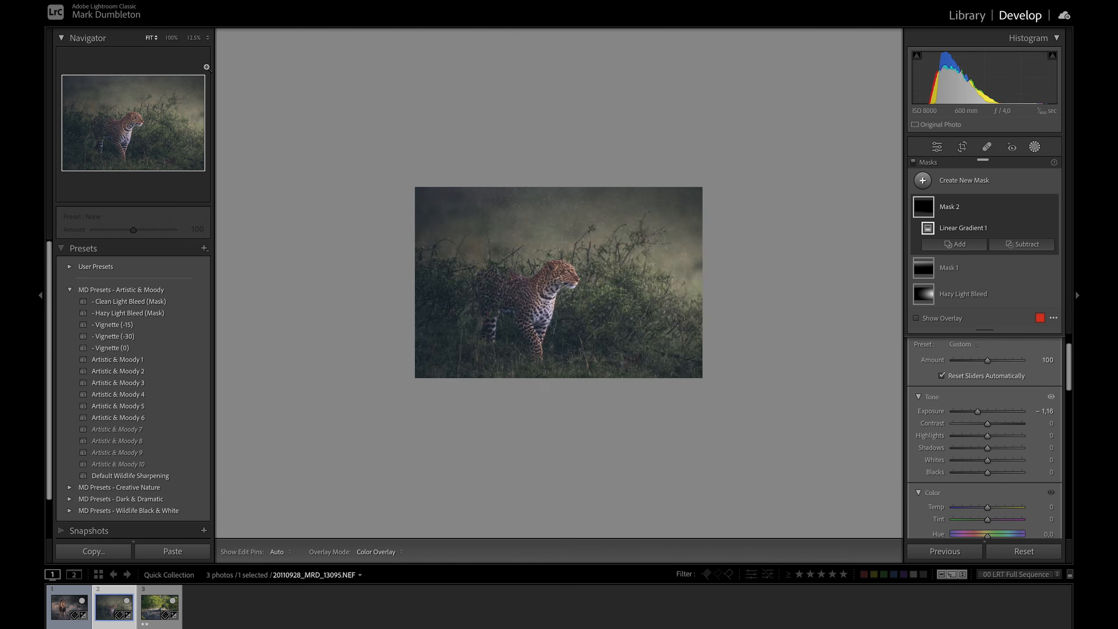
Set the whole photo's Whites to +52, Exposure to −1.60 and Contrast to +14, and compare it with the unedited version.
click(1036, 148)
drag(1002, 335, 1004, 338)
drag(978, 283, 994, 299)
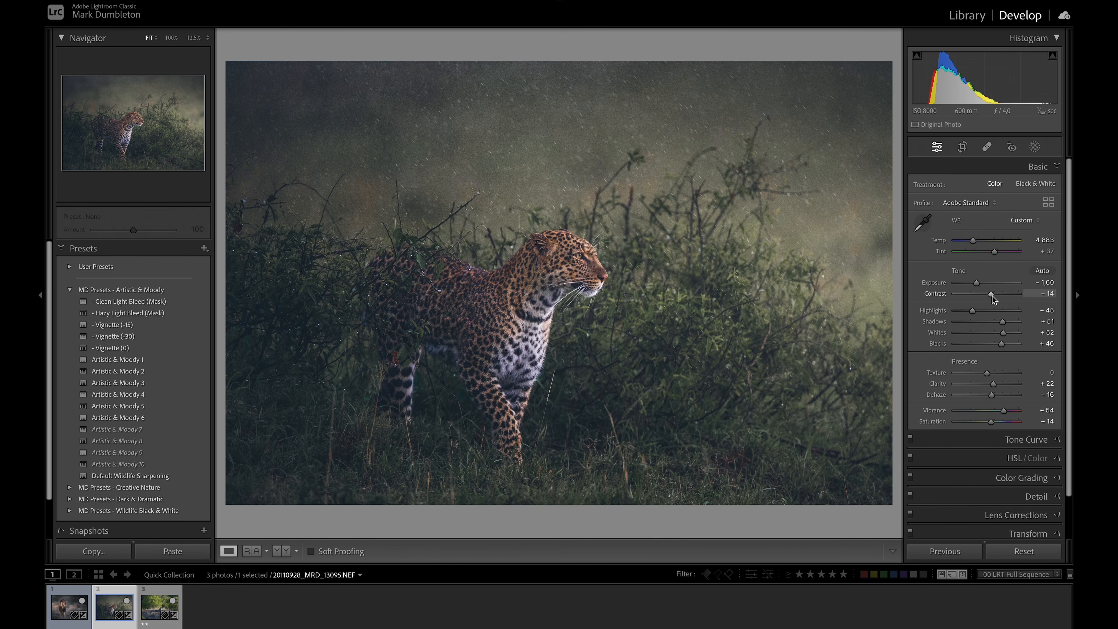
key(backslash)
key(backslash)
Apply the Artistic & Moody 5 preset to the lying leopard photo and set Exposure to −0.50, Contrast to −5 and Blacks to +84.
click(151, 610)
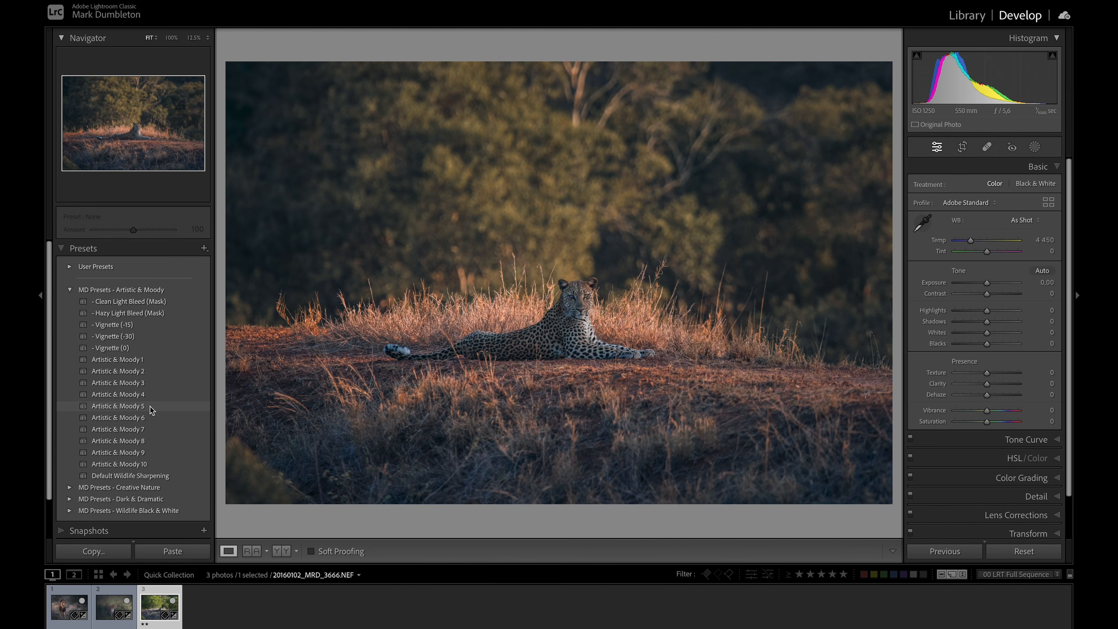
click(151, 406)
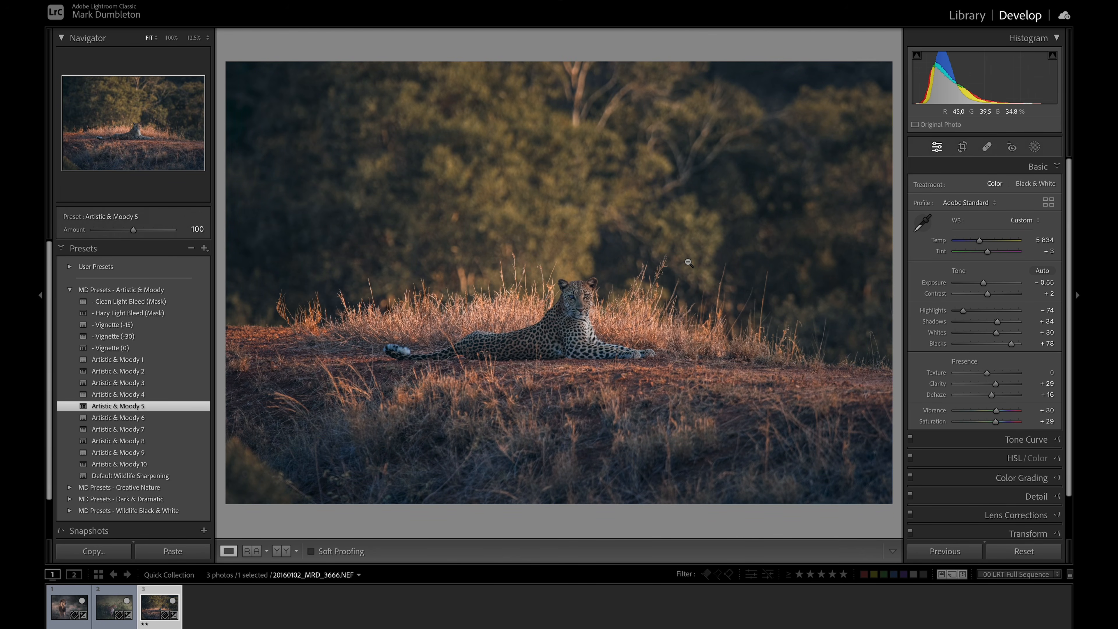
mouse_move(983, 283)
mouse_down()
mouse_move(985, 294)
mouse_move(984, 282)
mouse_up()
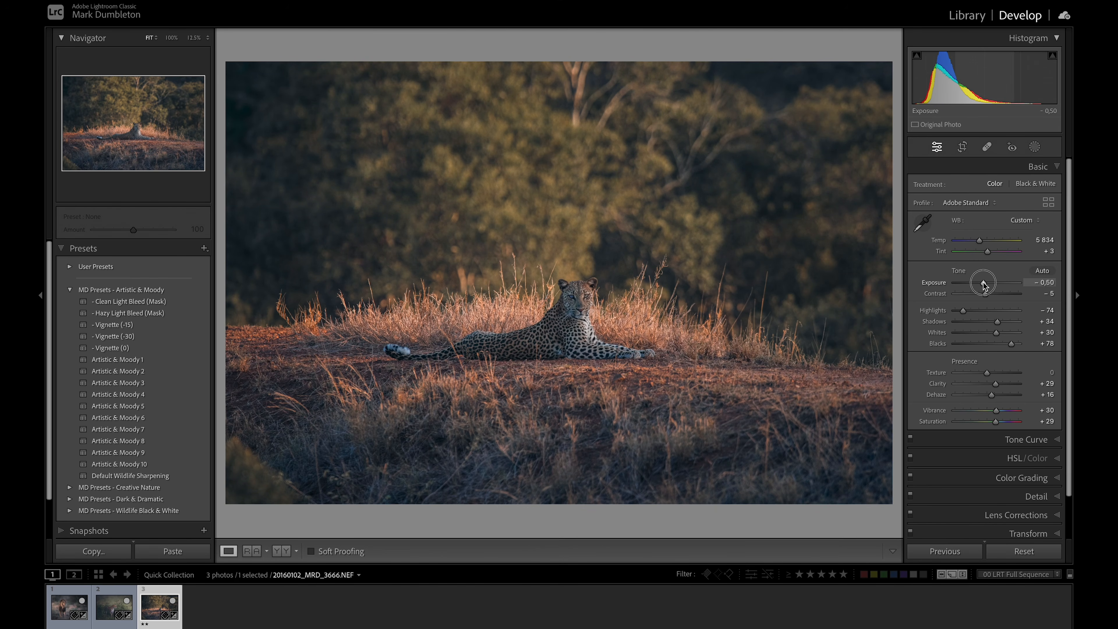
drag(1014, 343, 1013, 343)
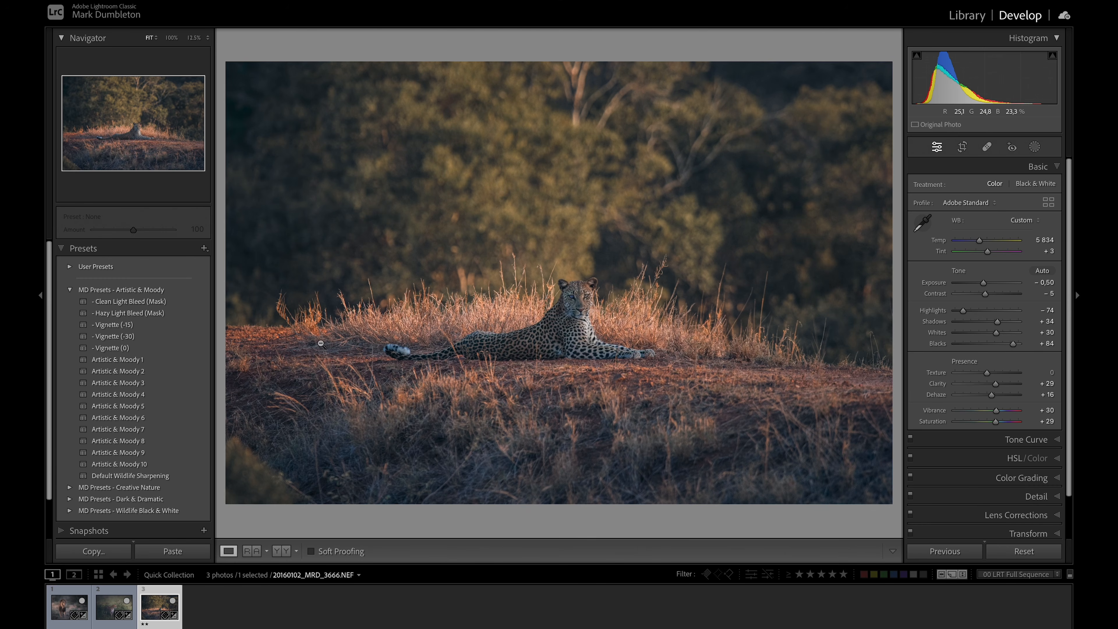
Apply the Hazy Light Bleed (Mask) preset, shrink its radial gradient, place it at the photo's upper-right corner and set its Exposure to 1.13.
click(139, 313)
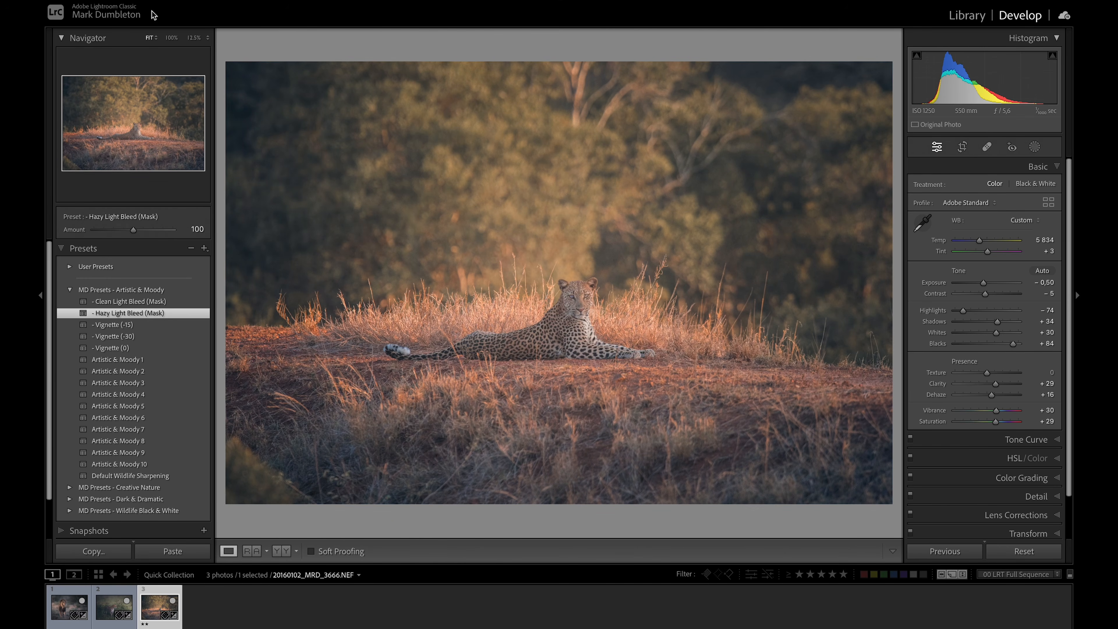
click(197, 38)
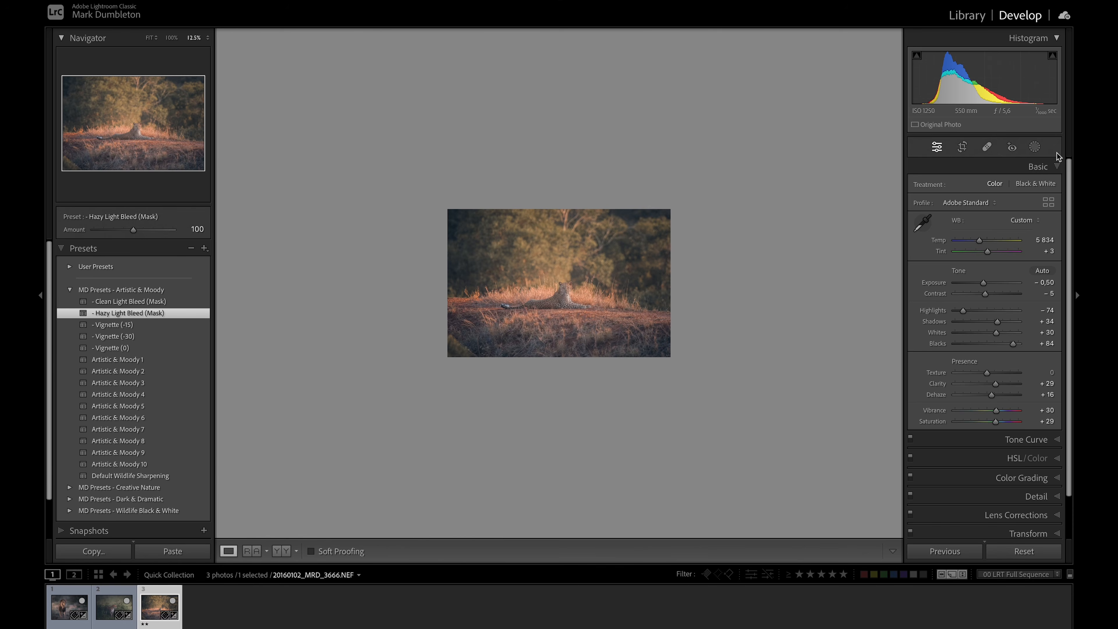
click(1034, 147)
click(556, 278)
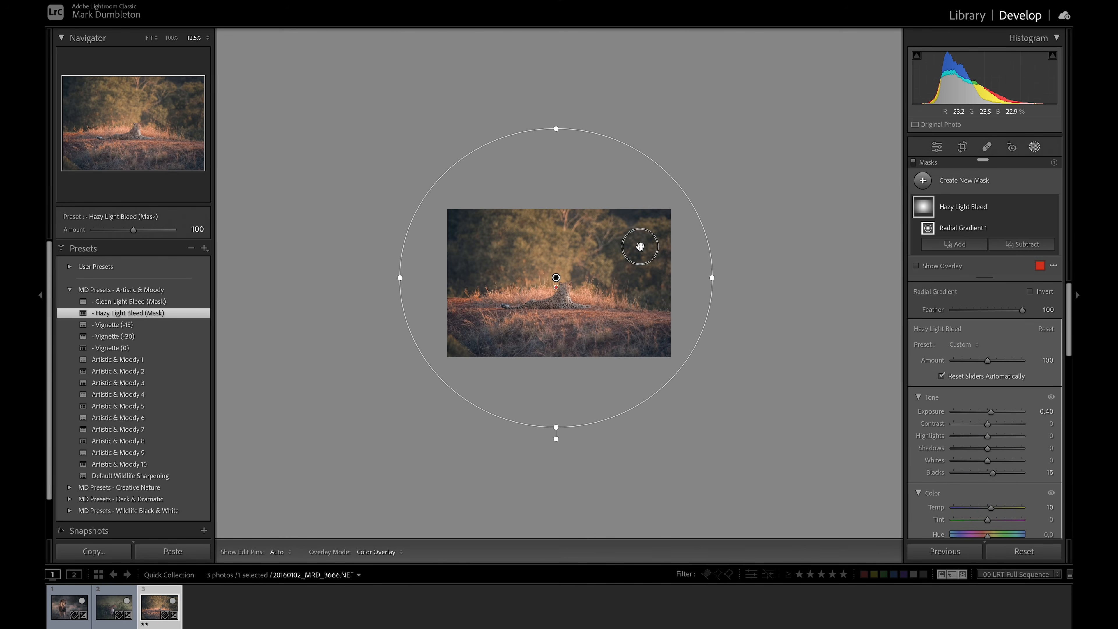
drag(556, 277, 655, 238)
drag(496, 237, 523, 238)
drag(655, 387, 647, 363)
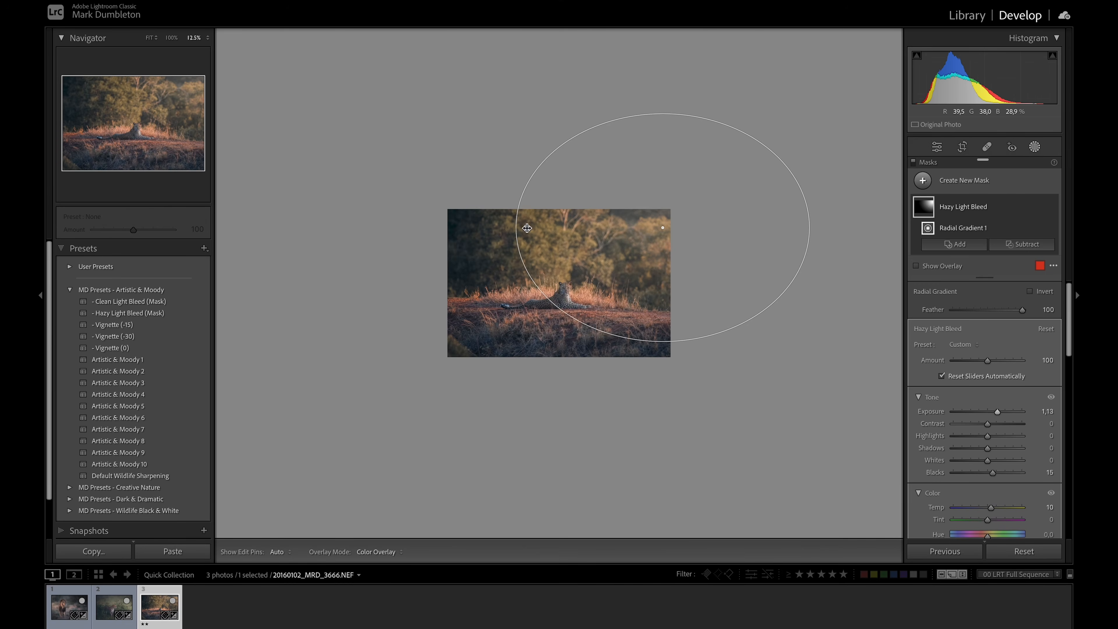
drag(527, 228, 546, 230)
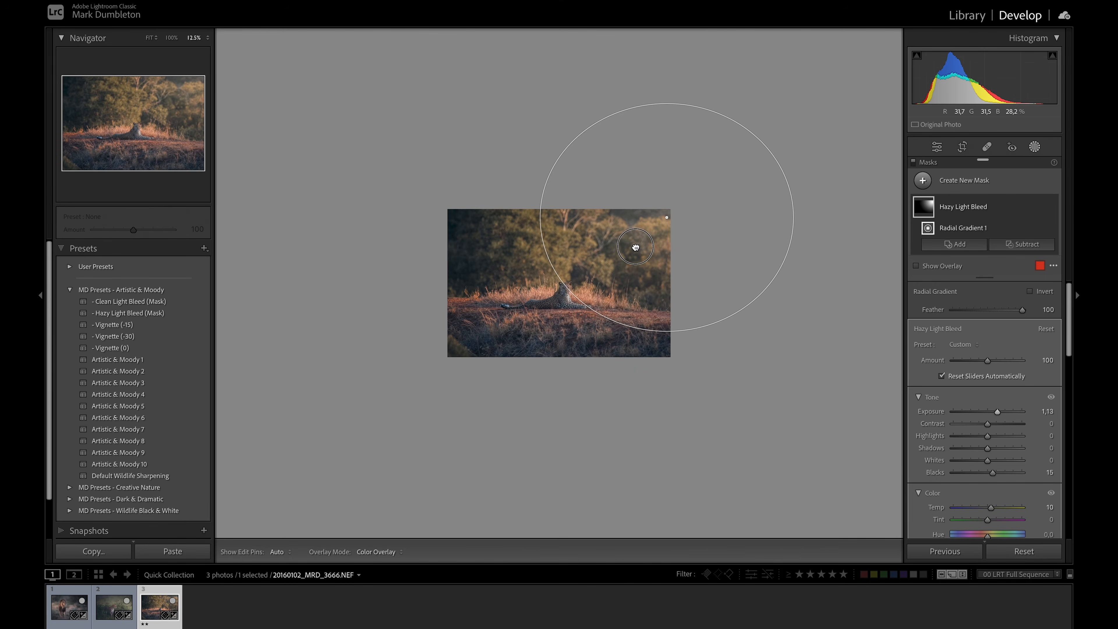
Compare the photo with and without the Hazy Light Bleed mask.
click(1051, 207)
click(1052, 208)
click(1053, 208)
click(1052, 208)
click(1053, 208)
click(1053, 208)
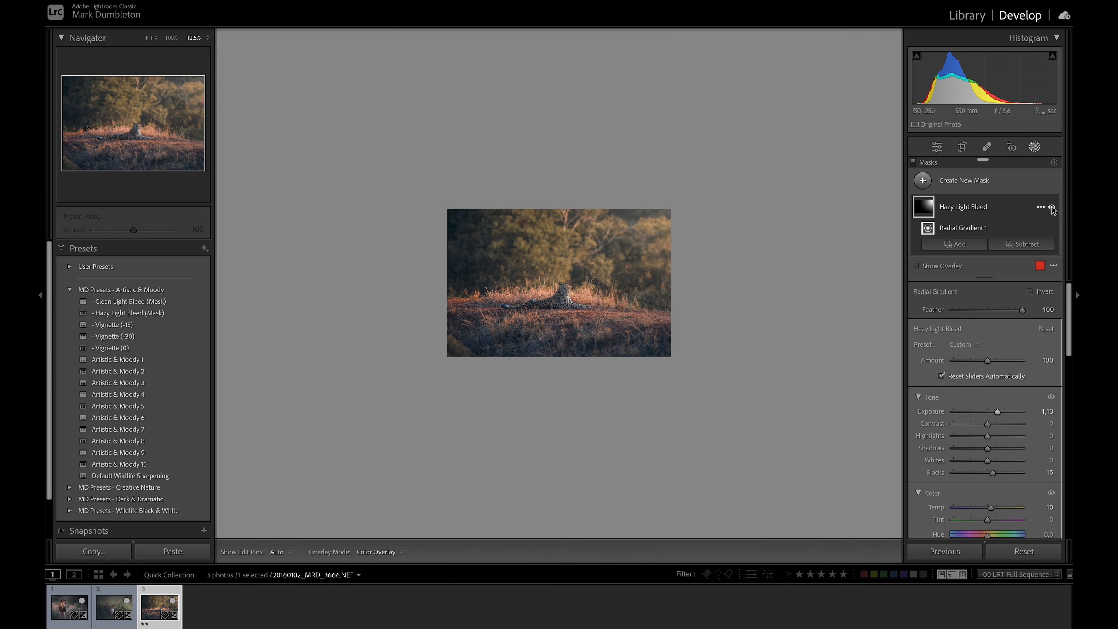
Set the lying leopard photo's Temp to 5619 and Contrast to +3.
click(937, 147)
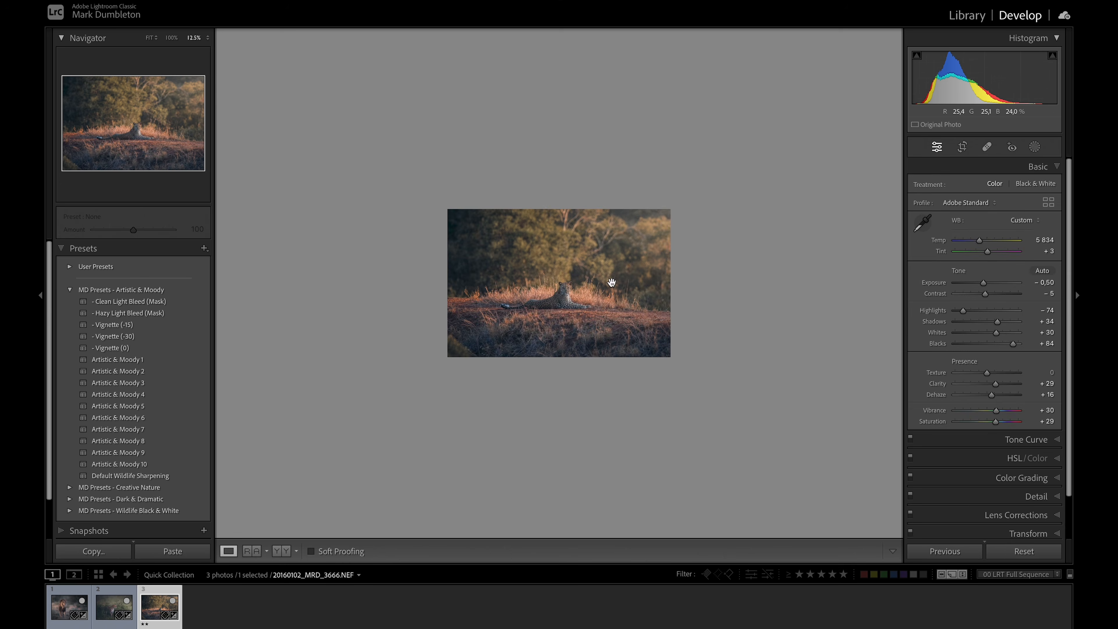
click(613, 284)
click(979, 242)
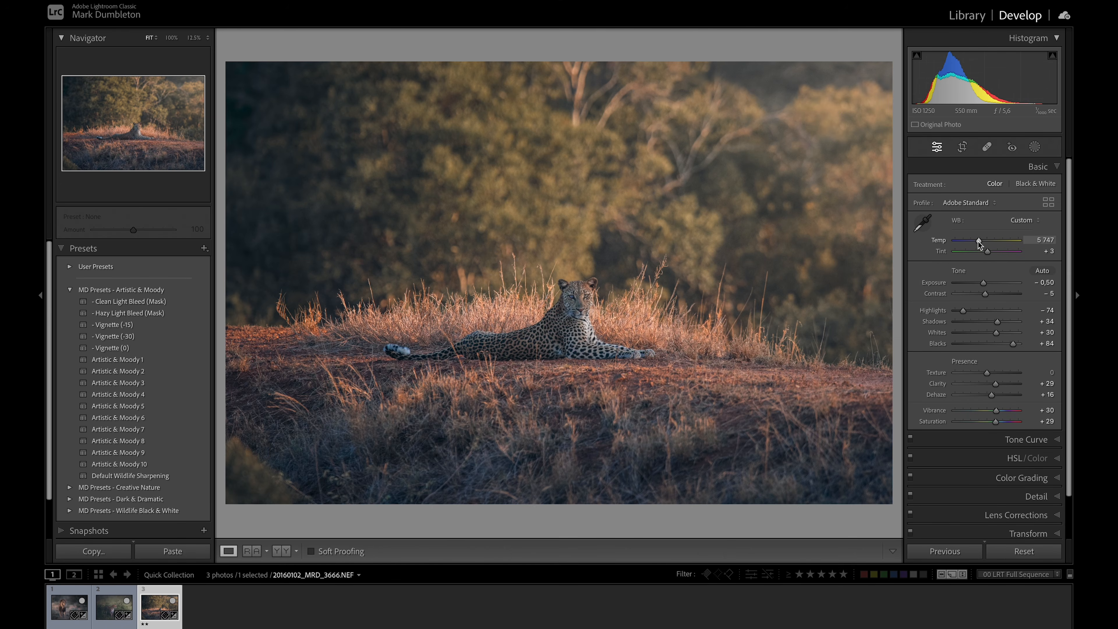
drag(979, 244, 977, 243)
drag(985, 294, 989, 295)
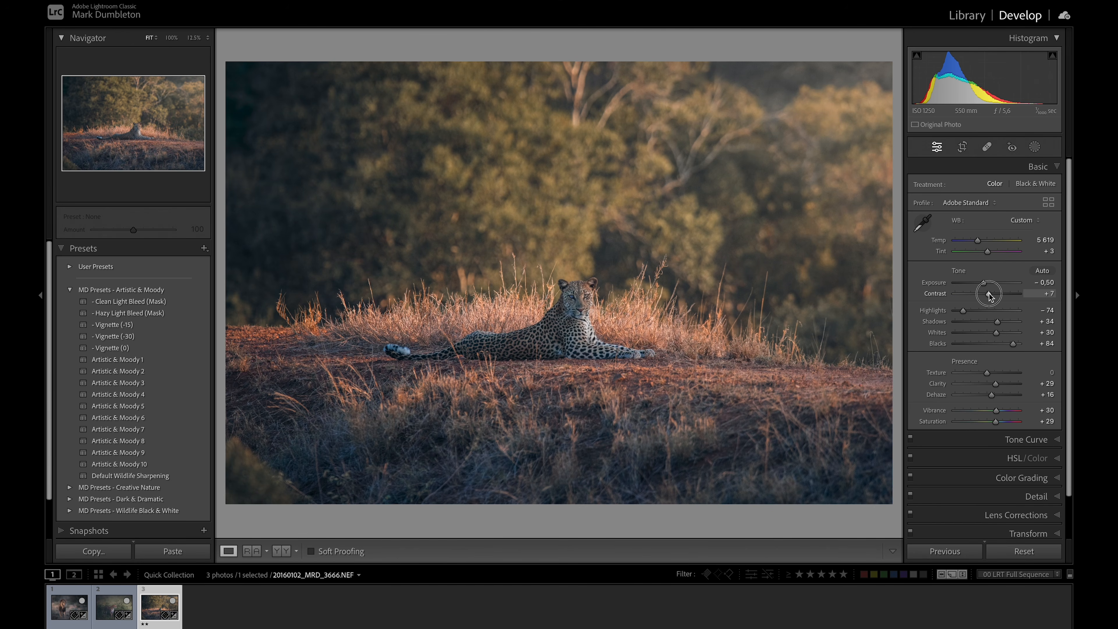
Darken the photo's vignette slightly, and set Vibrance to +33 and Tint to +9.
drag(1069, 487, 1071, 534)
click(1035, 506)
drag(987, 337, 979, 342)
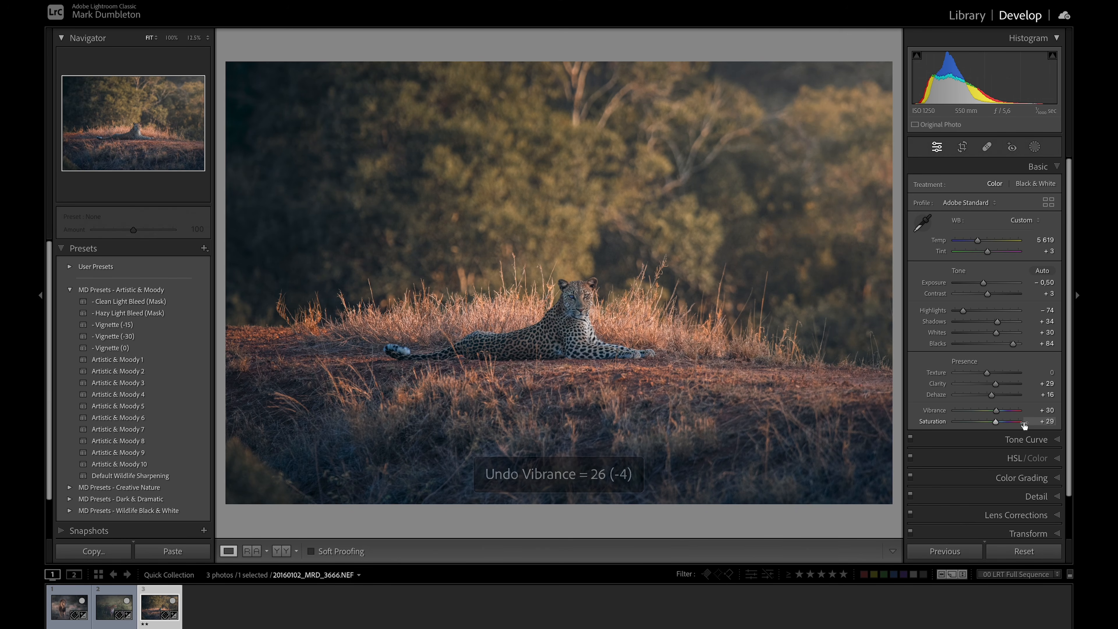
drag(998, 411, 998, 411)
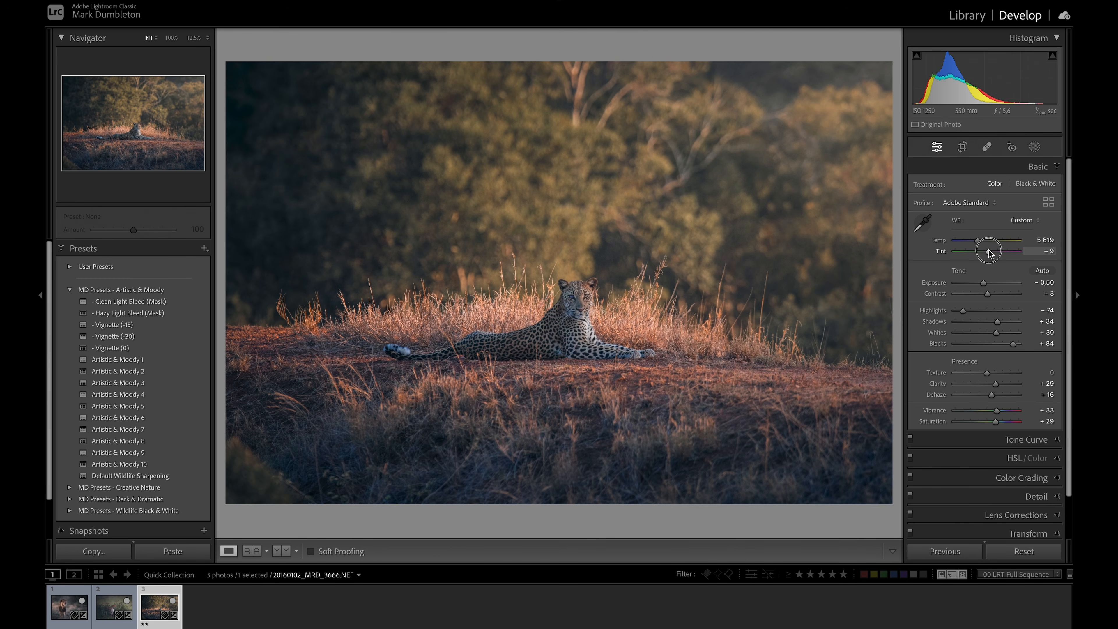
Color grade the shadows to blue with hue 225 and saturation 53, and compare the photo with its unedited version.
scroll(1011, 437, down, 2)
click(1011, 434)
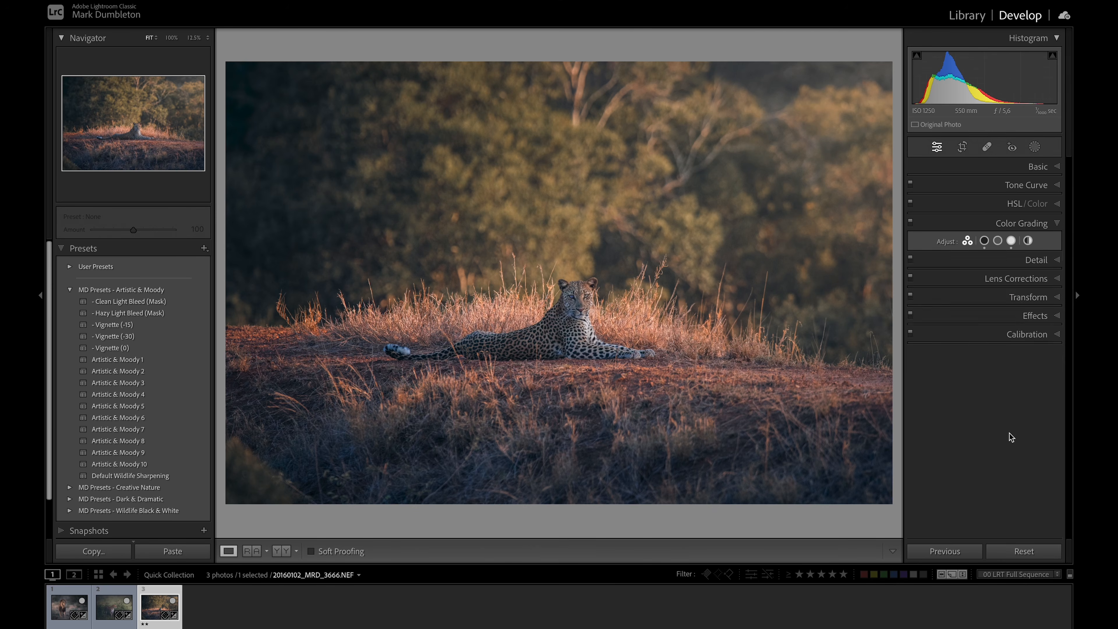
drag(940, 411, 939, 414)
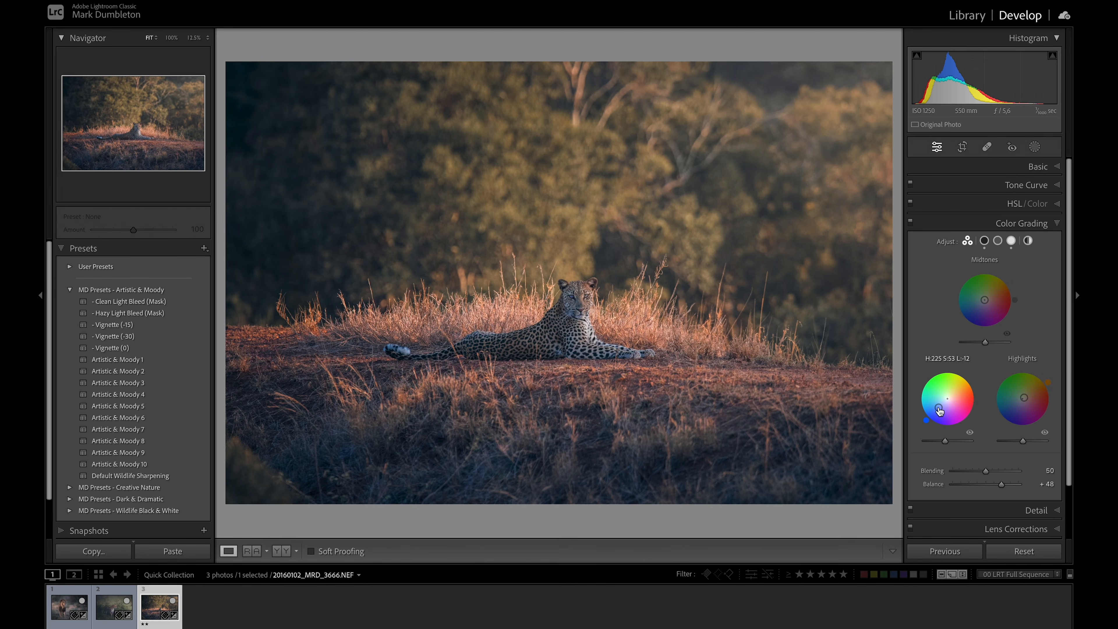
key(backslash)
key(backslash)
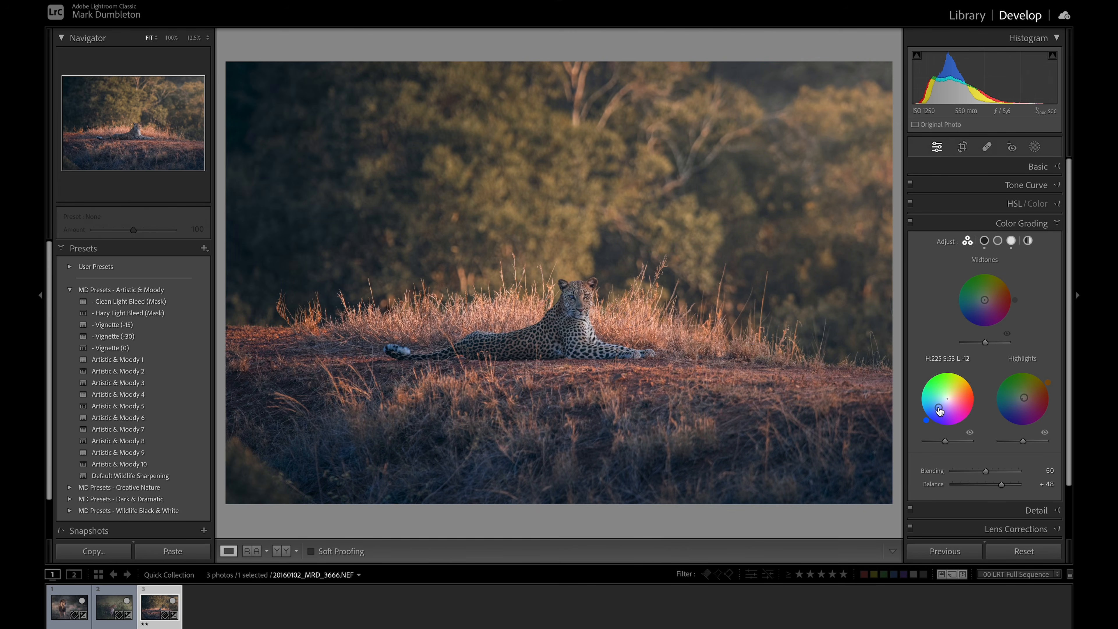